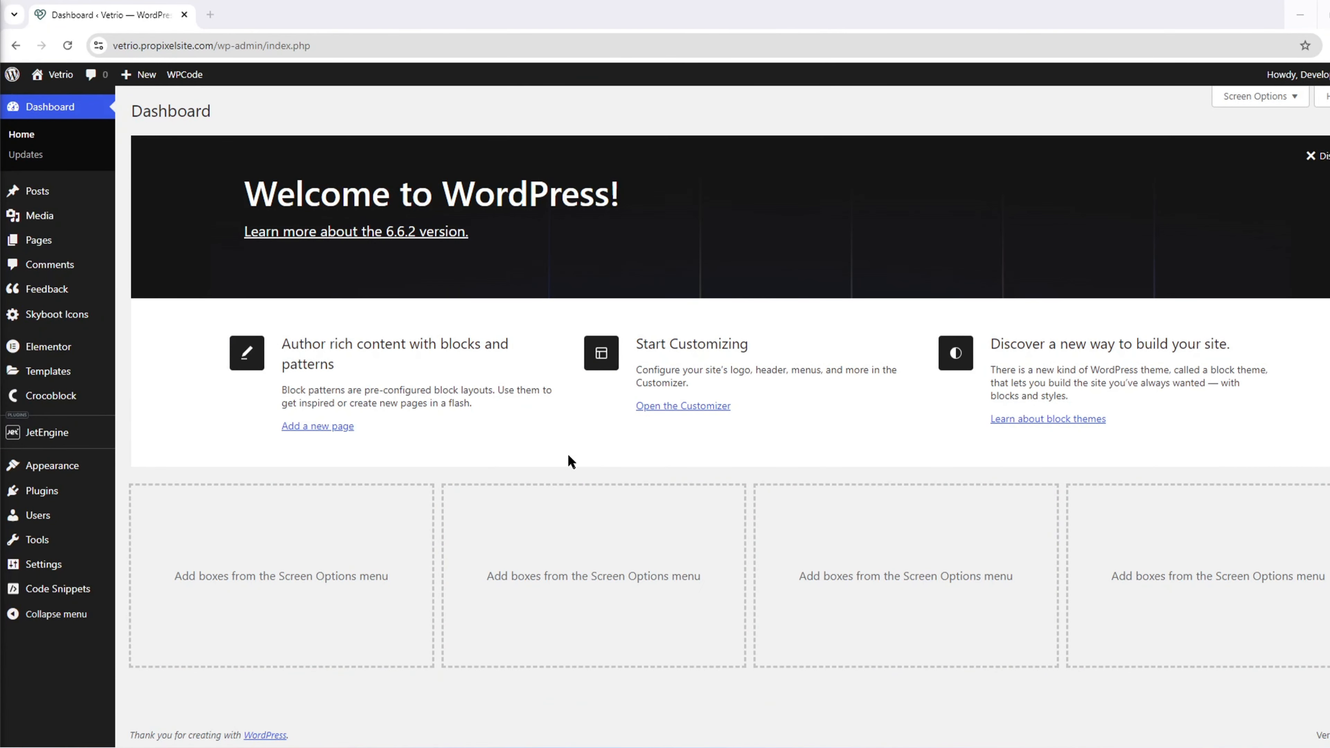
- Search the plugin directory for ElementsKit, then install and activate the ElementsKit Elementor addons plugin
click(60, 496)
click(60, 496)
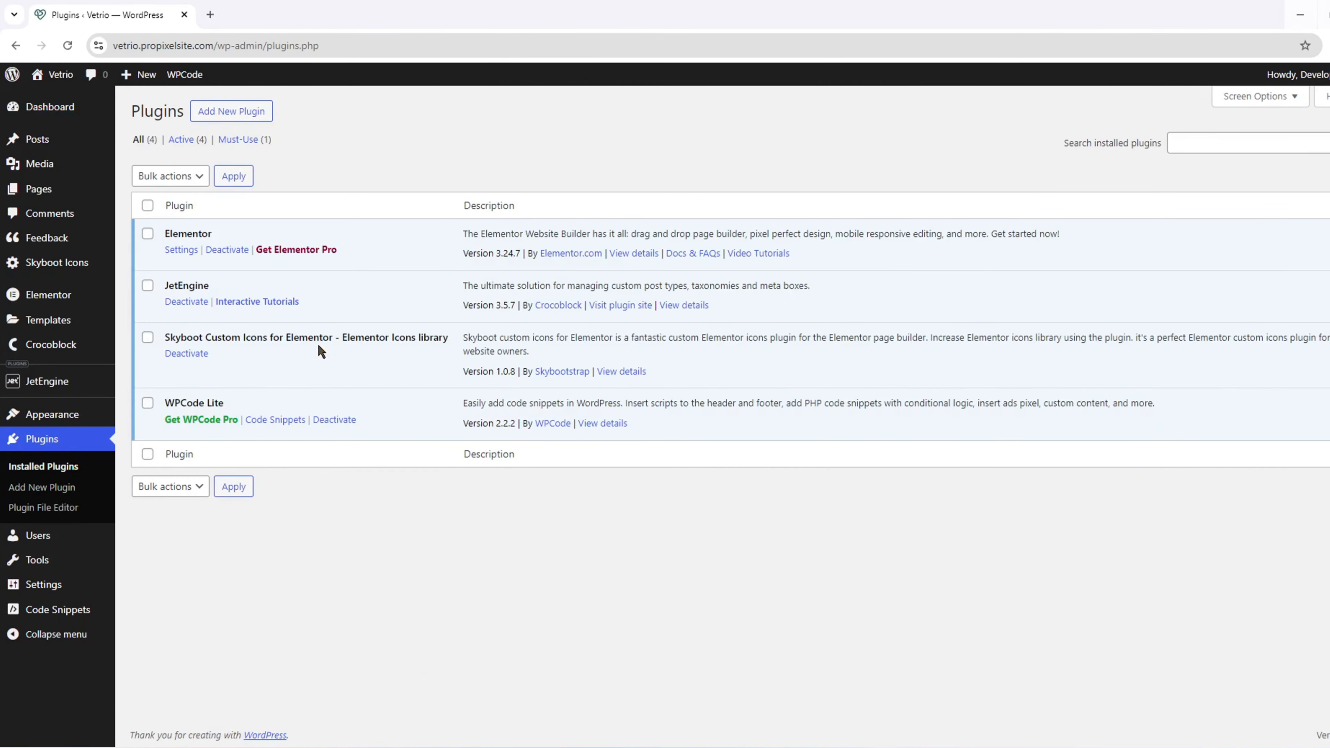
click(252, 122)
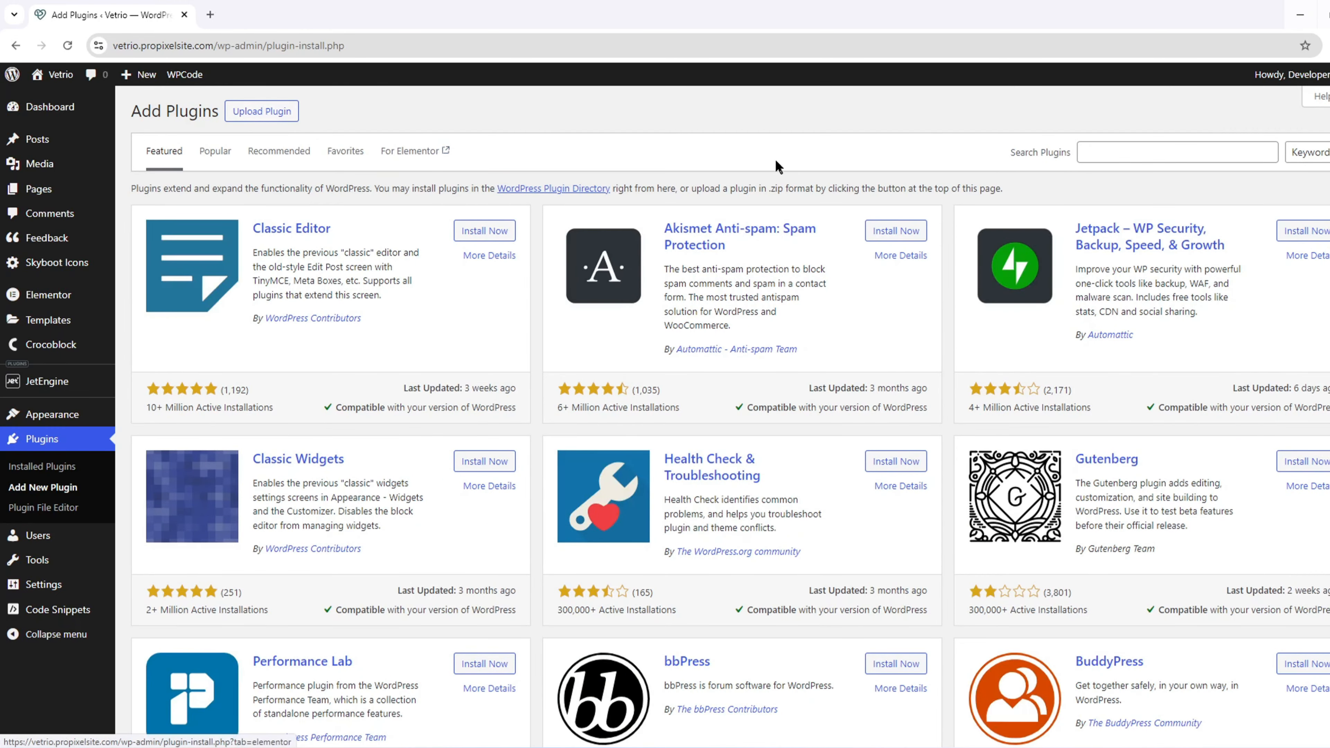
click(1158, 153)
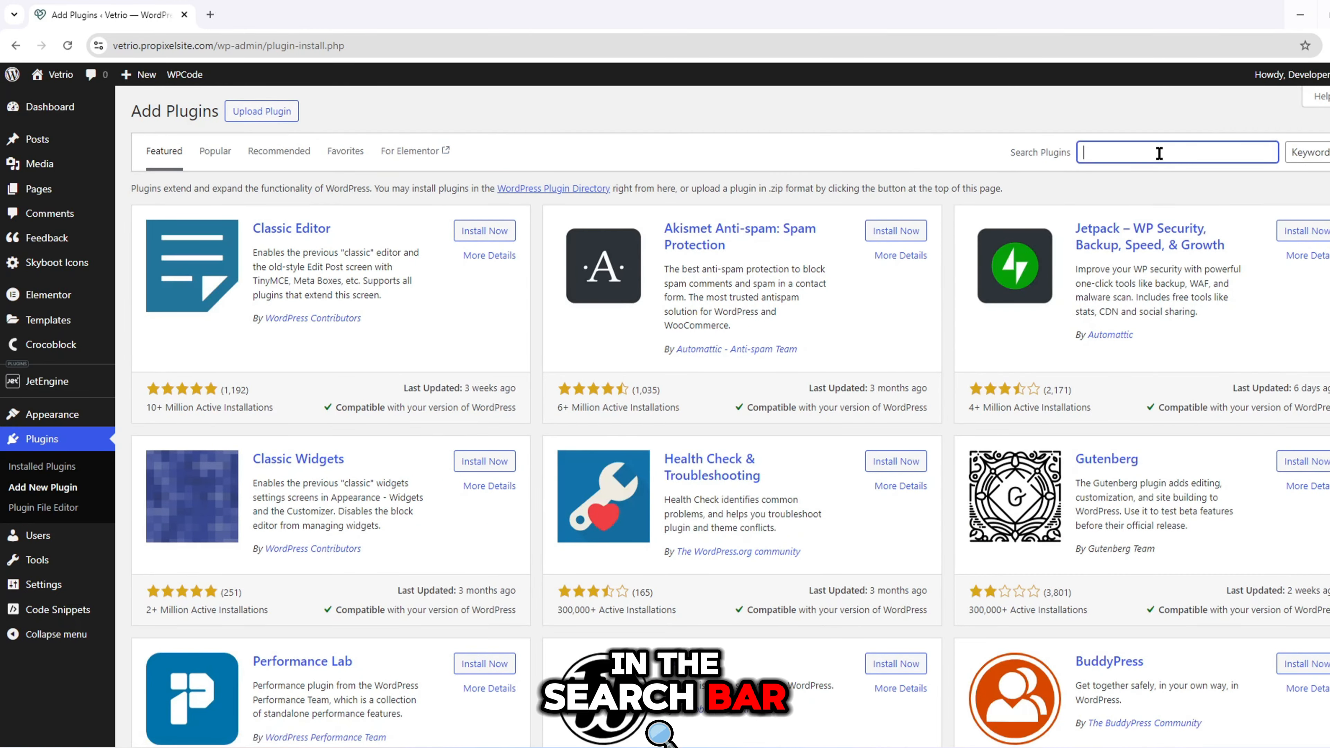
text(ElementsKit)
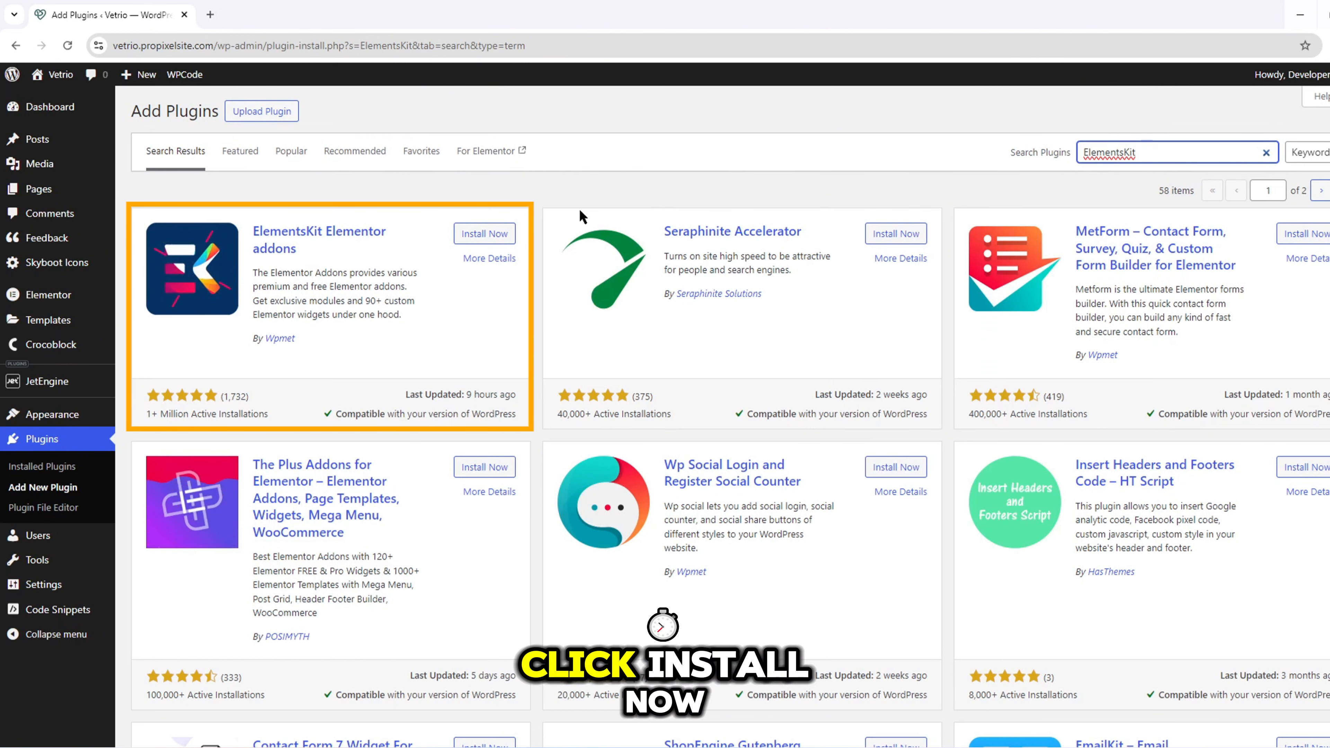
click(498, 236)
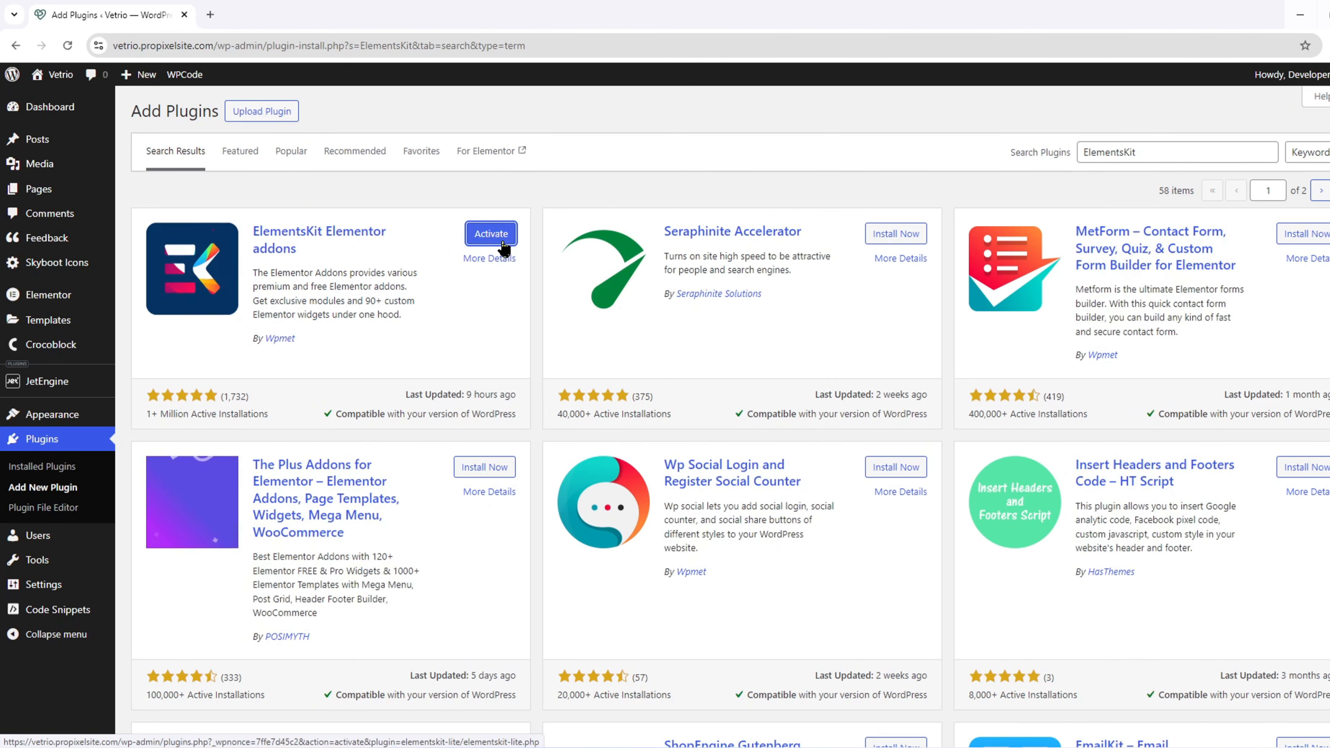
click(491, 234)
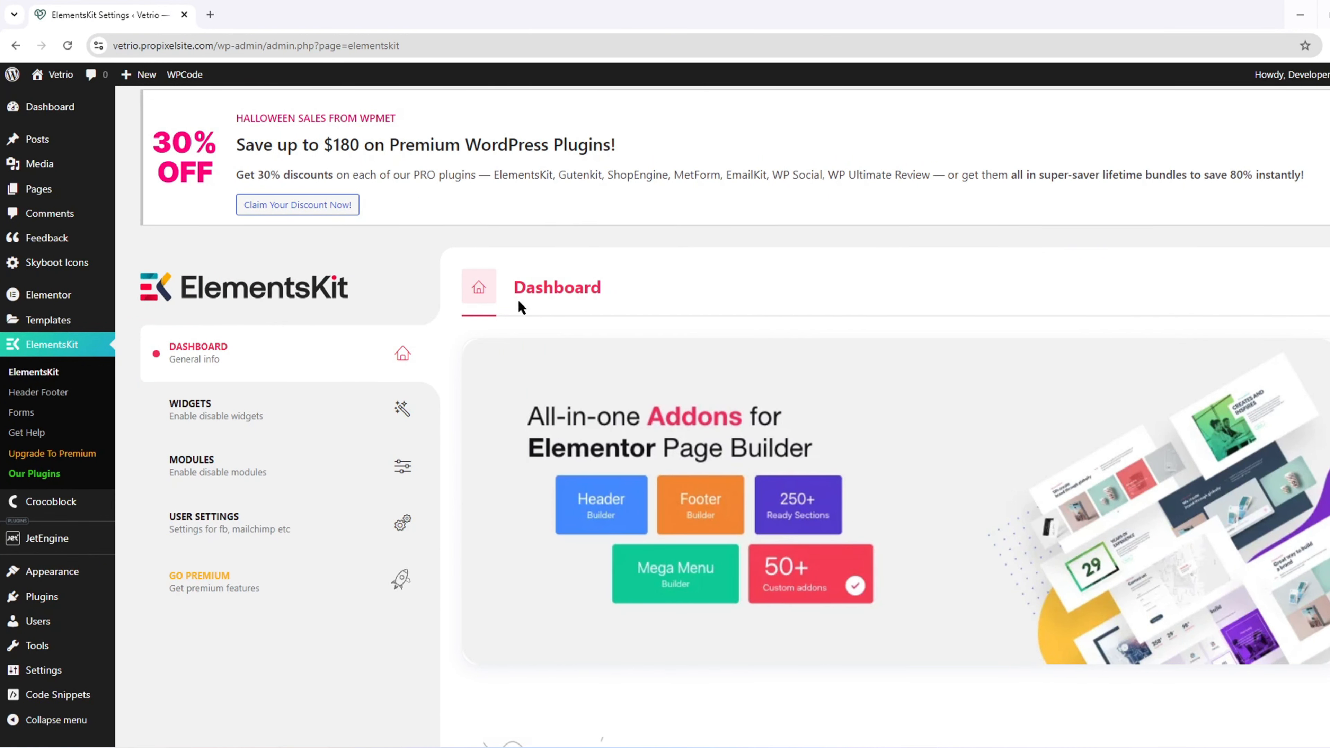
- Create an active ElementsKit header template titled "Header" for the entire site and open its content for editing
click(62, 391)
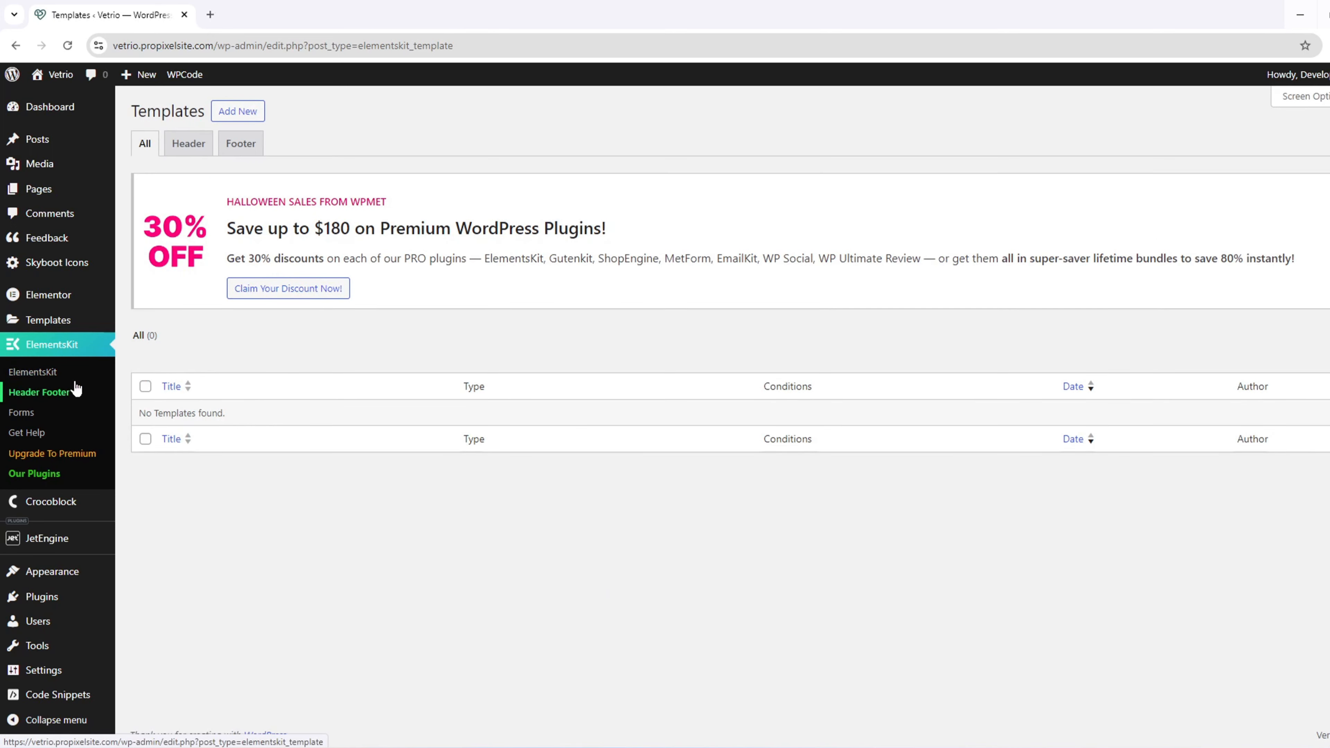
click(256, 110)
text(Header)
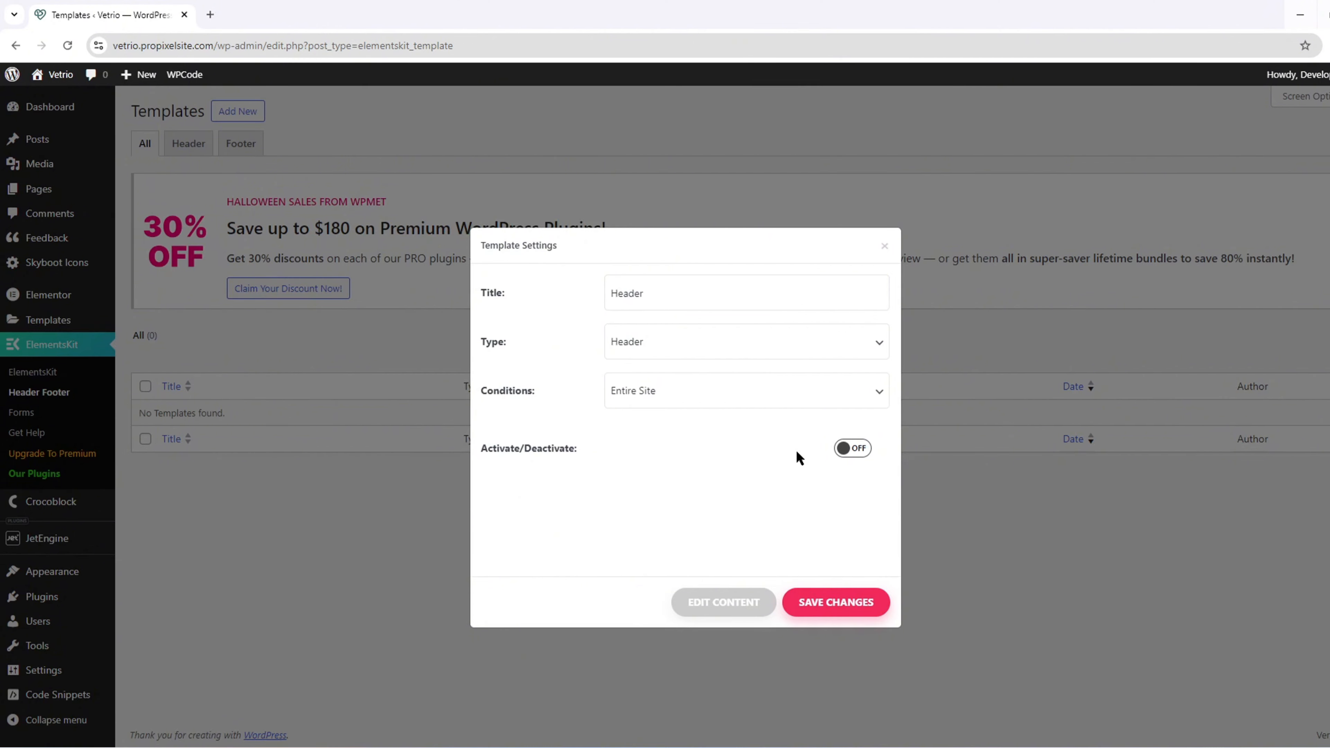
click(851, 448)
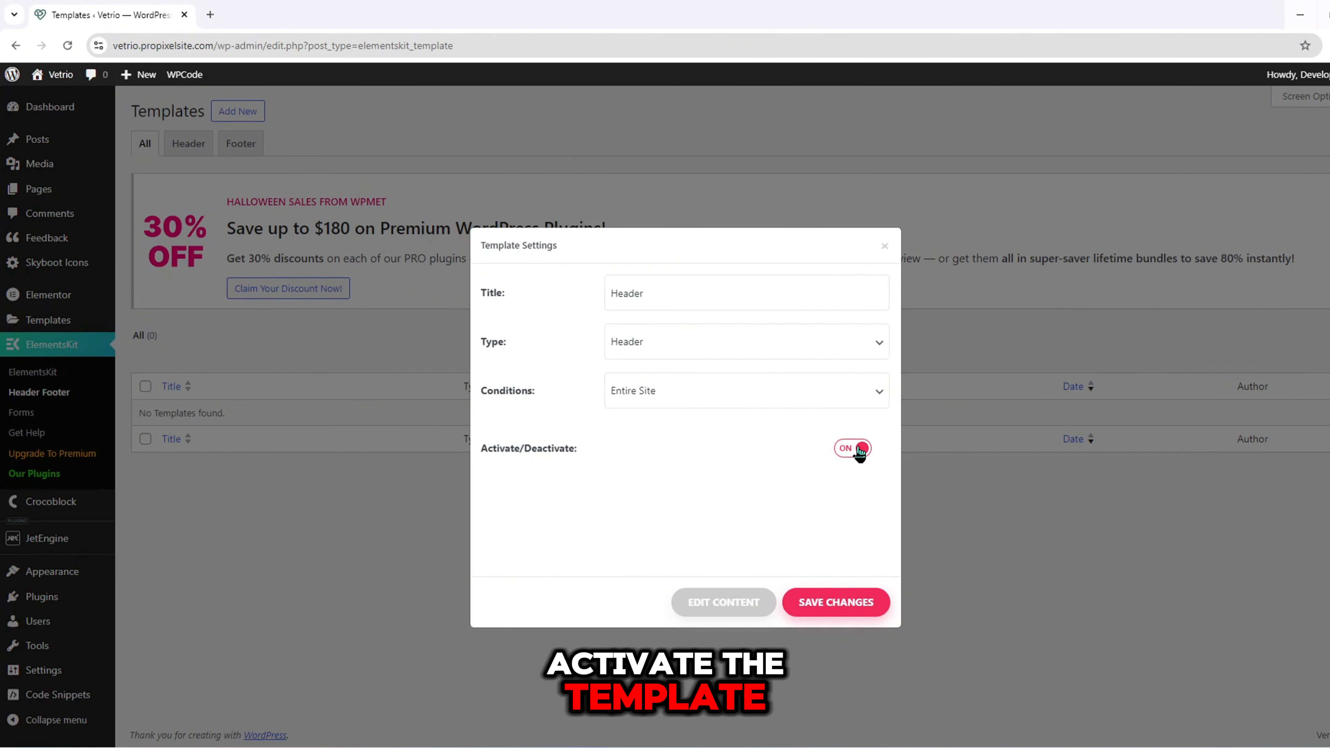
click(712, 601)
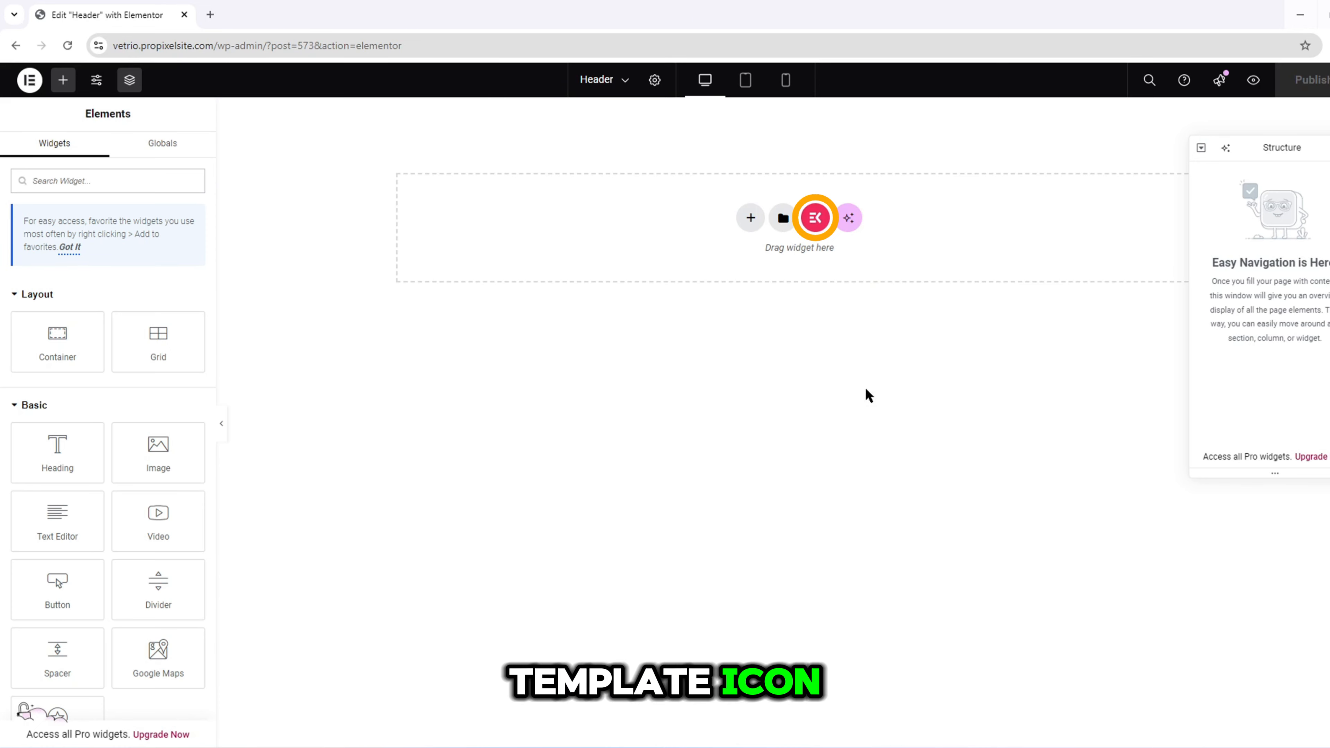
- Insert the Header – Section 2 design from the Header category of the ElementsKit sections library into the template
click(814, 225)
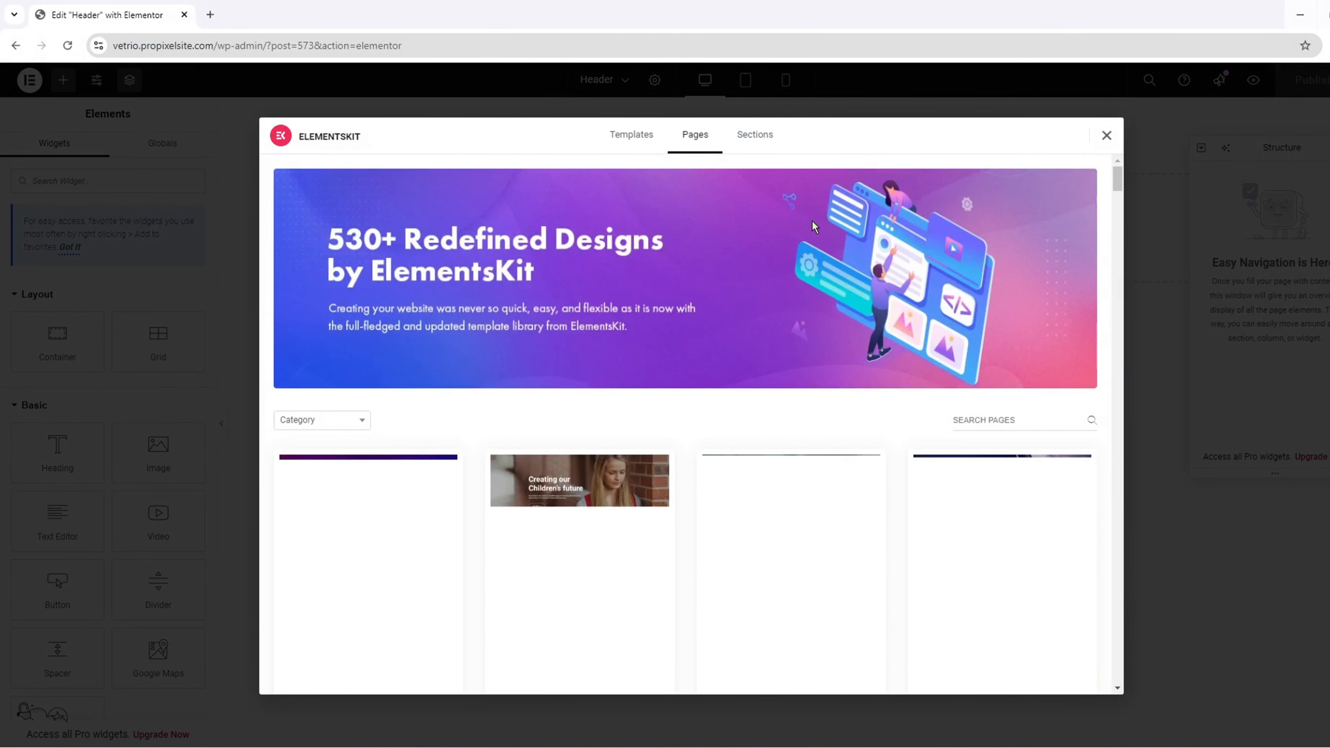
click(757, 135)
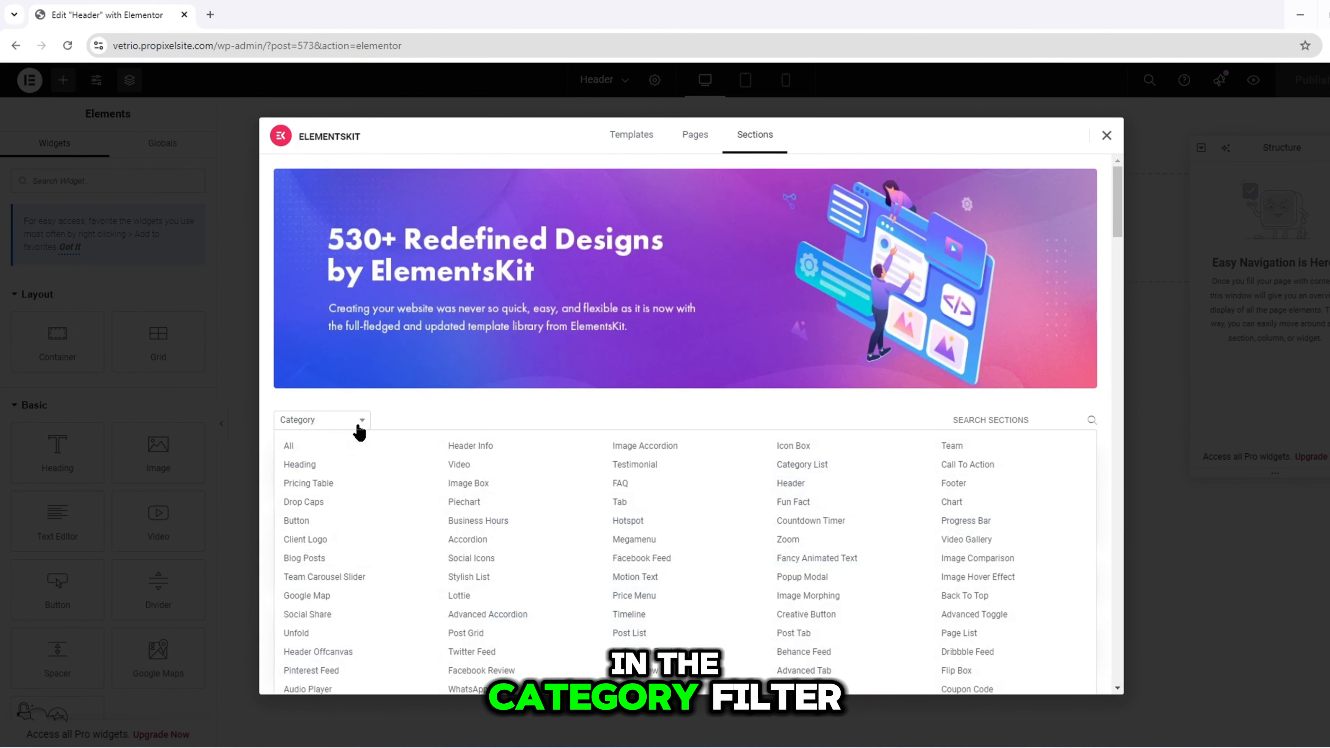
click(323, 421)
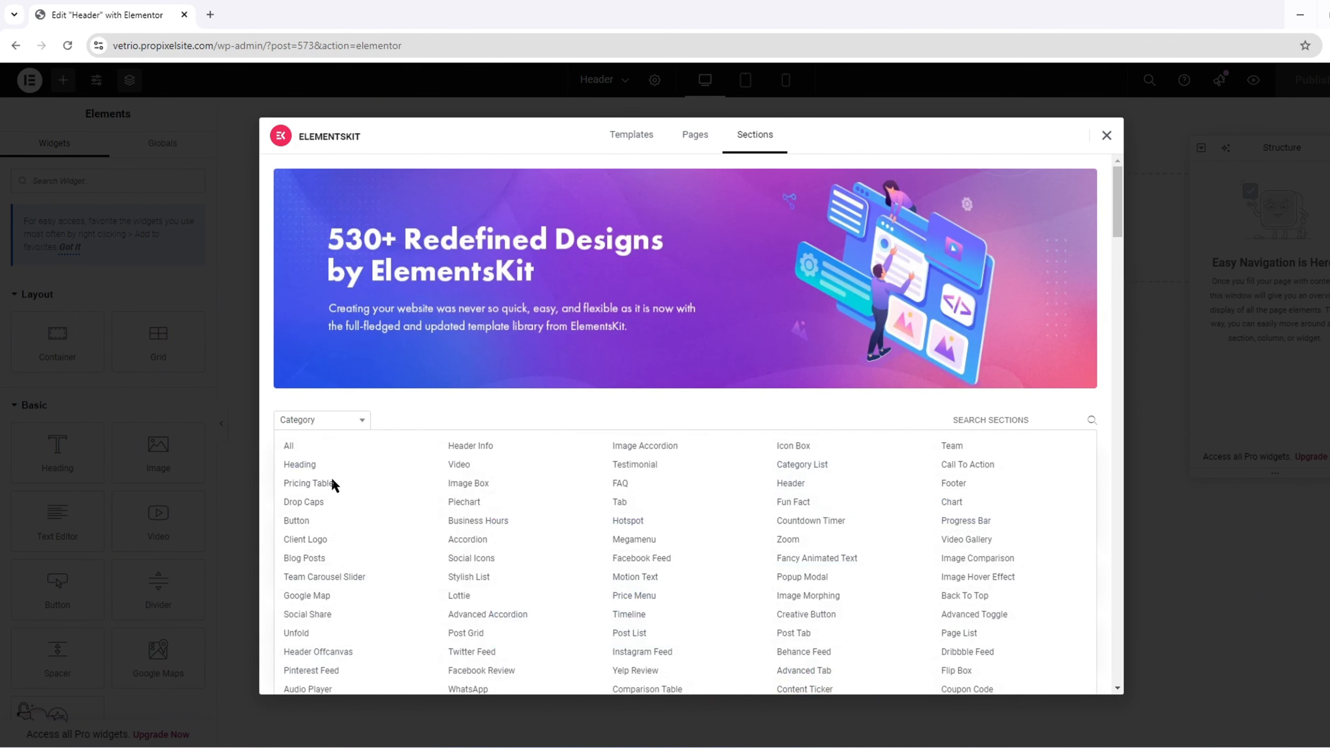
click(793, 484)
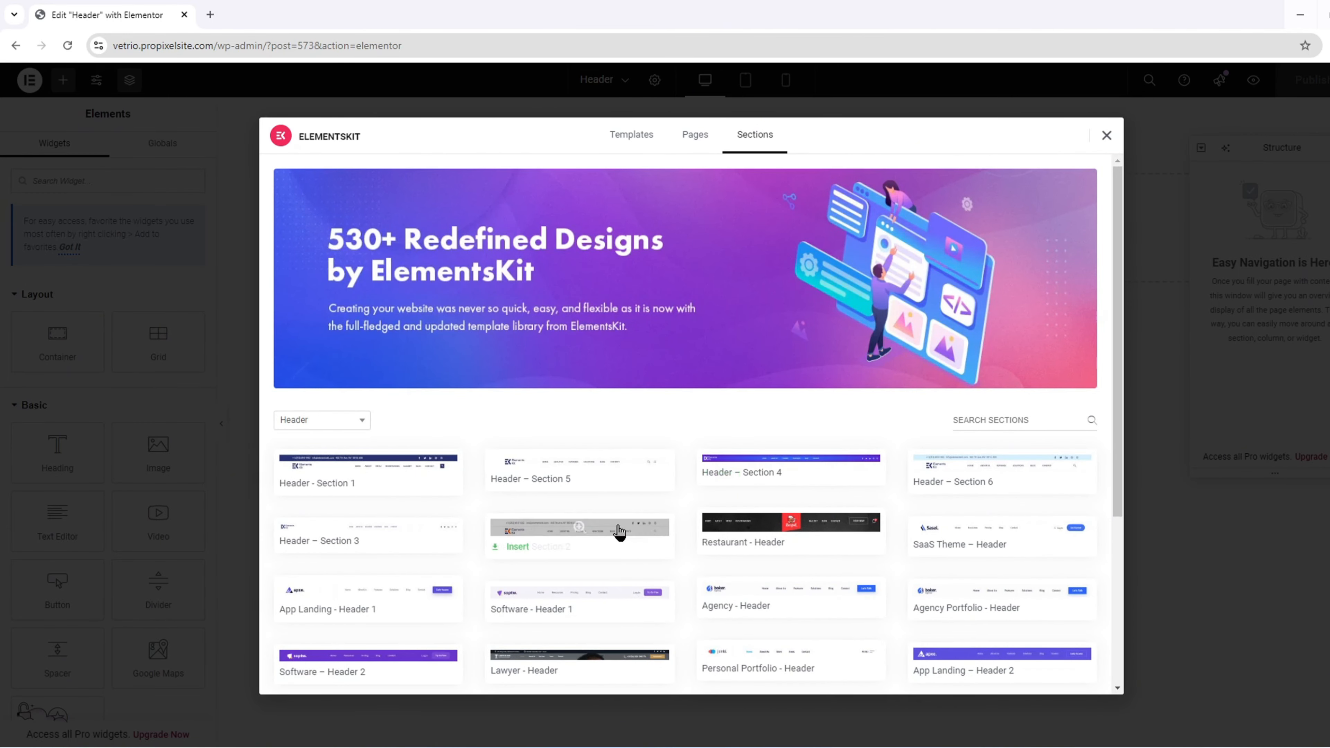
click(590, 531)
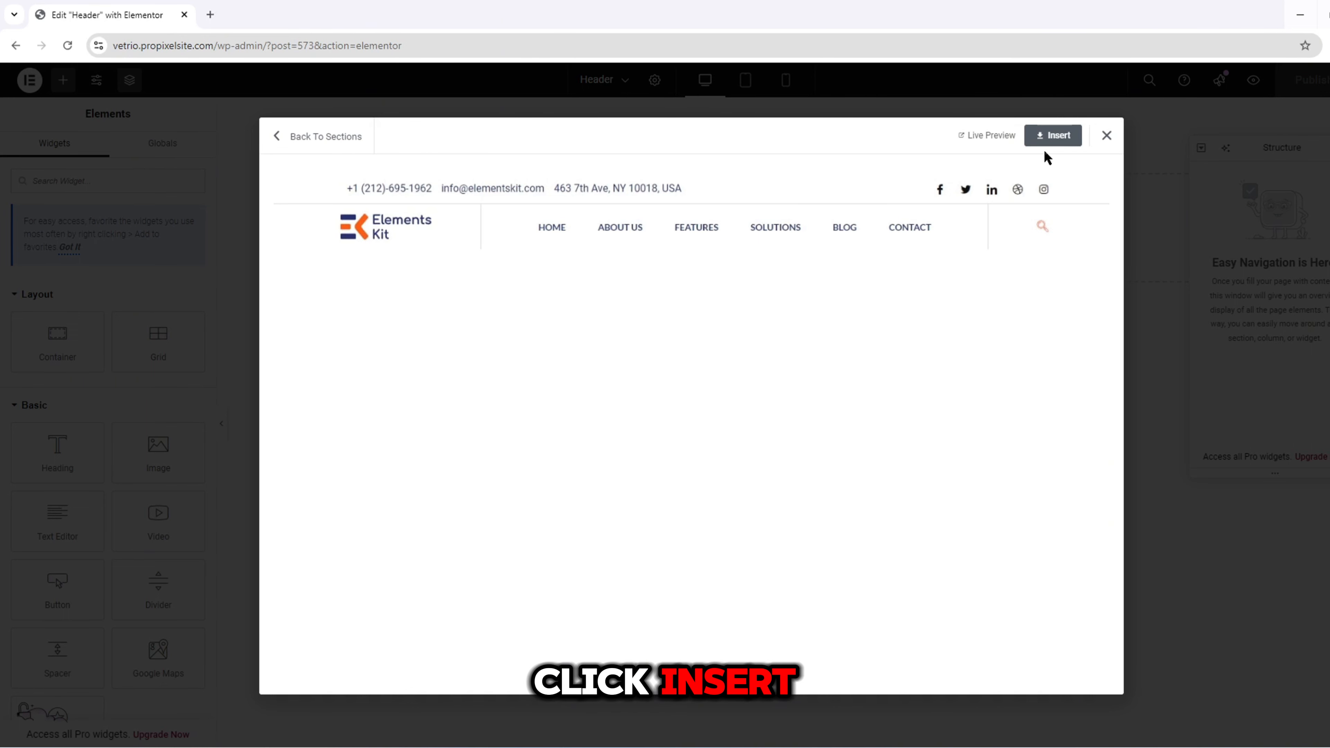
click(1052, 140)
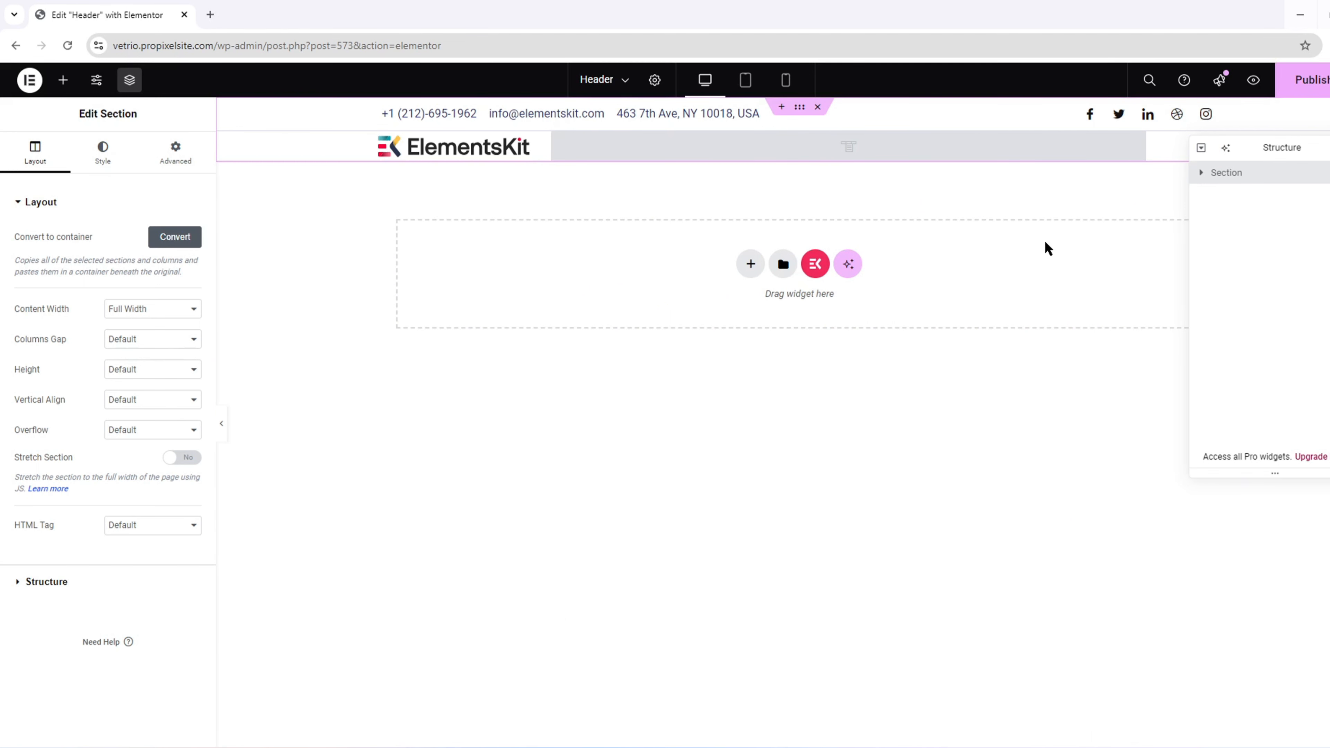
click(868, 153)
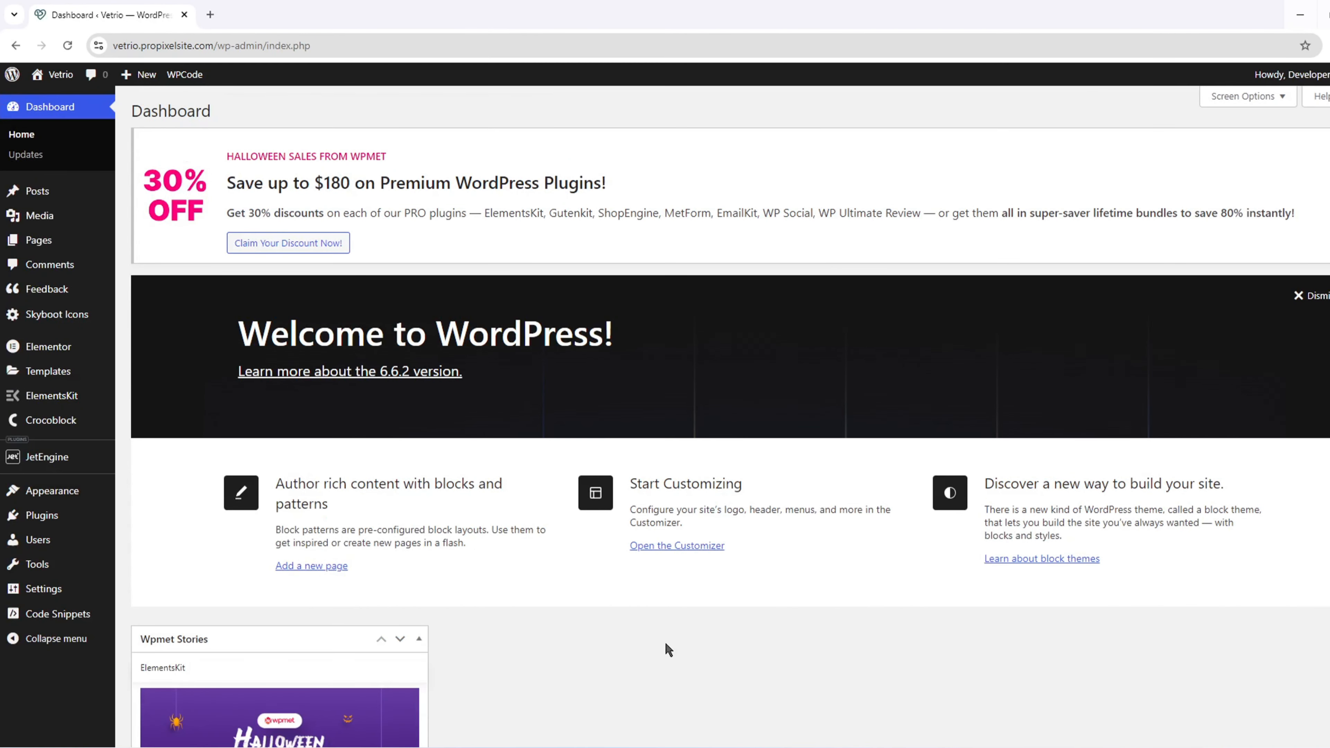
- Create a new WordPress navigation menu named "Main Menu"
mouse_move(57, 495)
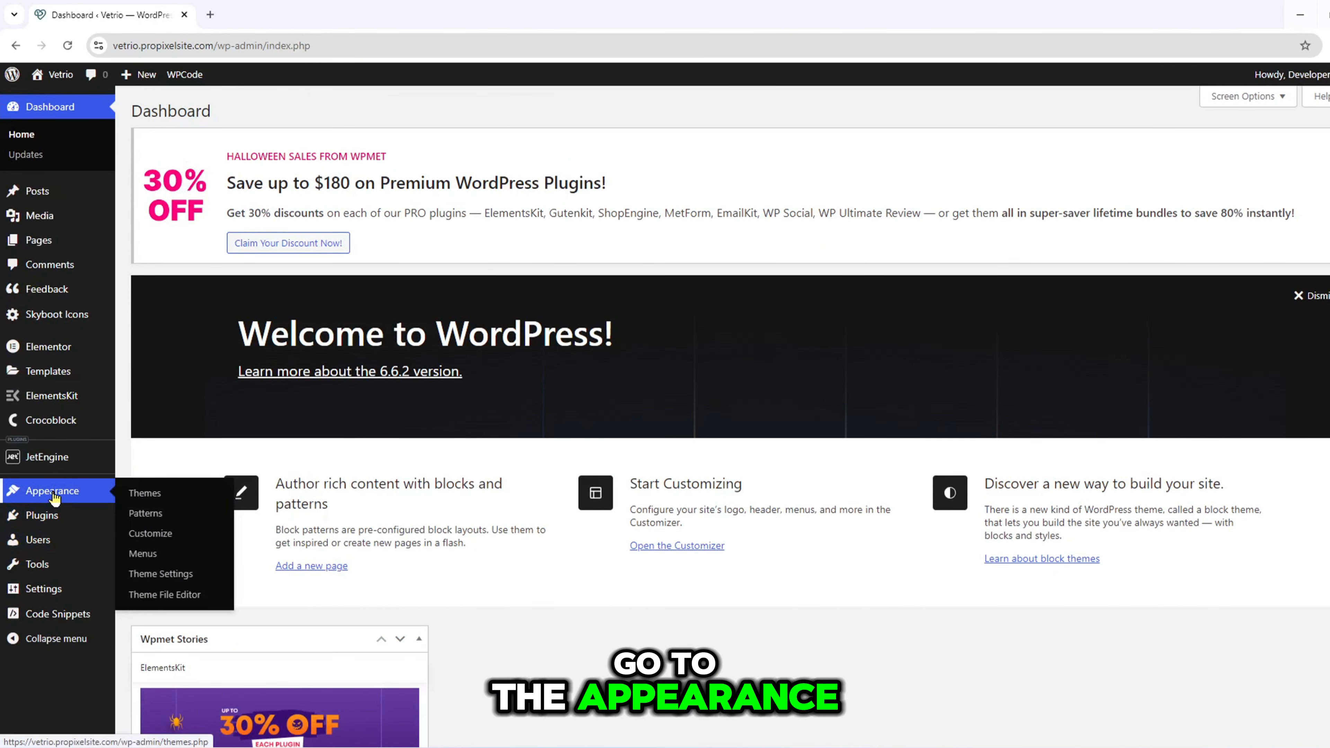
click(209, 556)
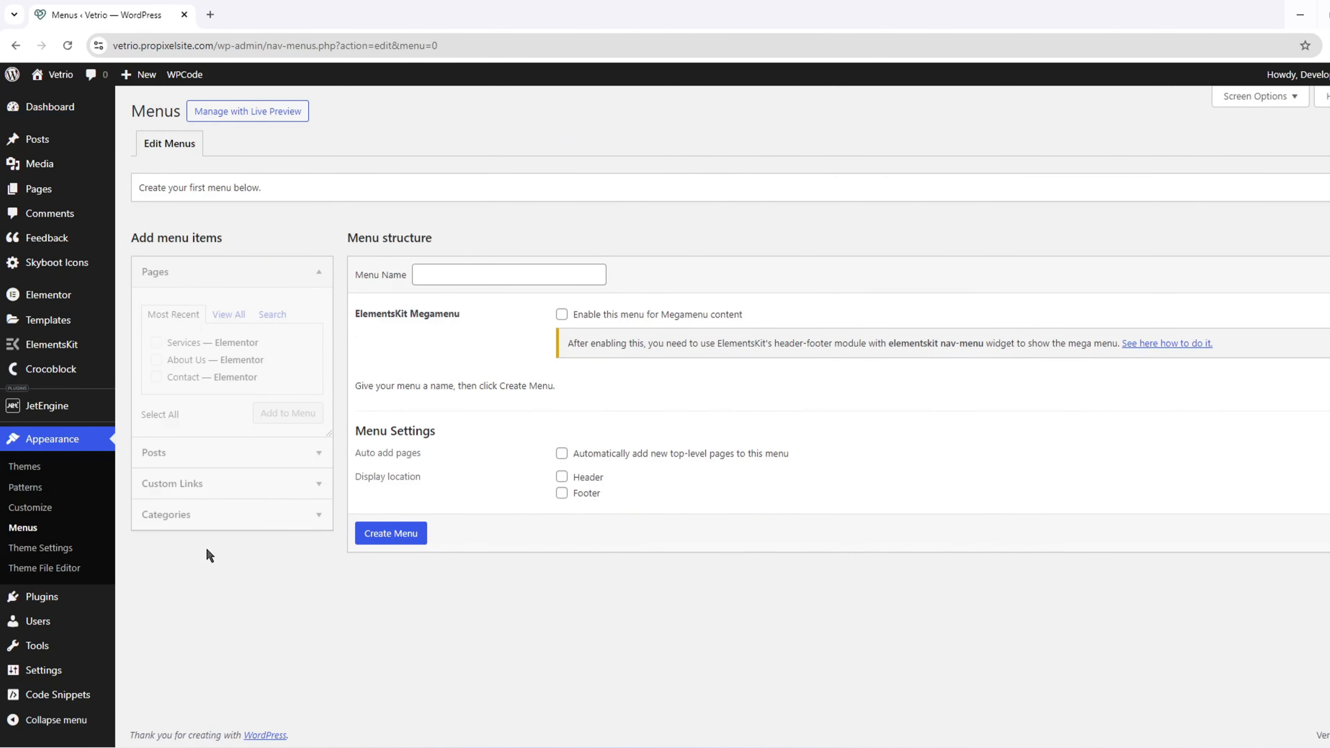
text(Main Menu)
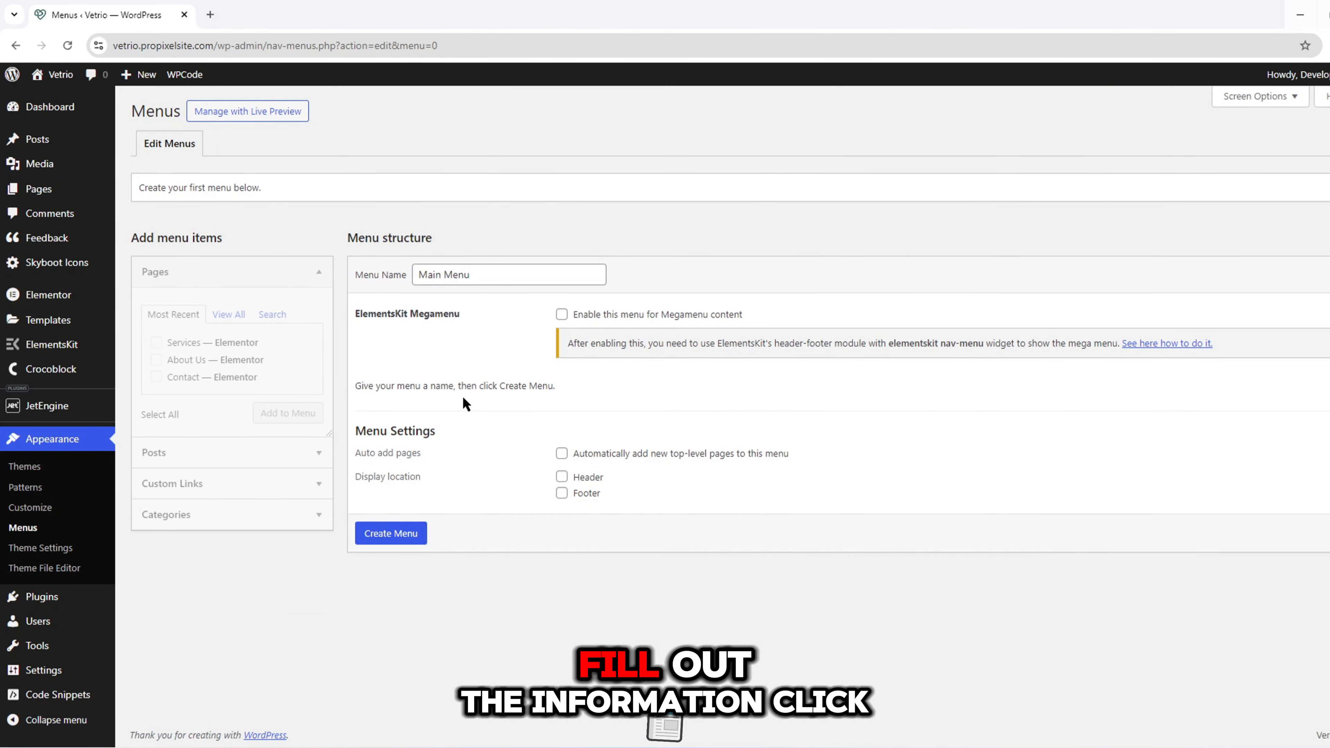
click(418, 539)
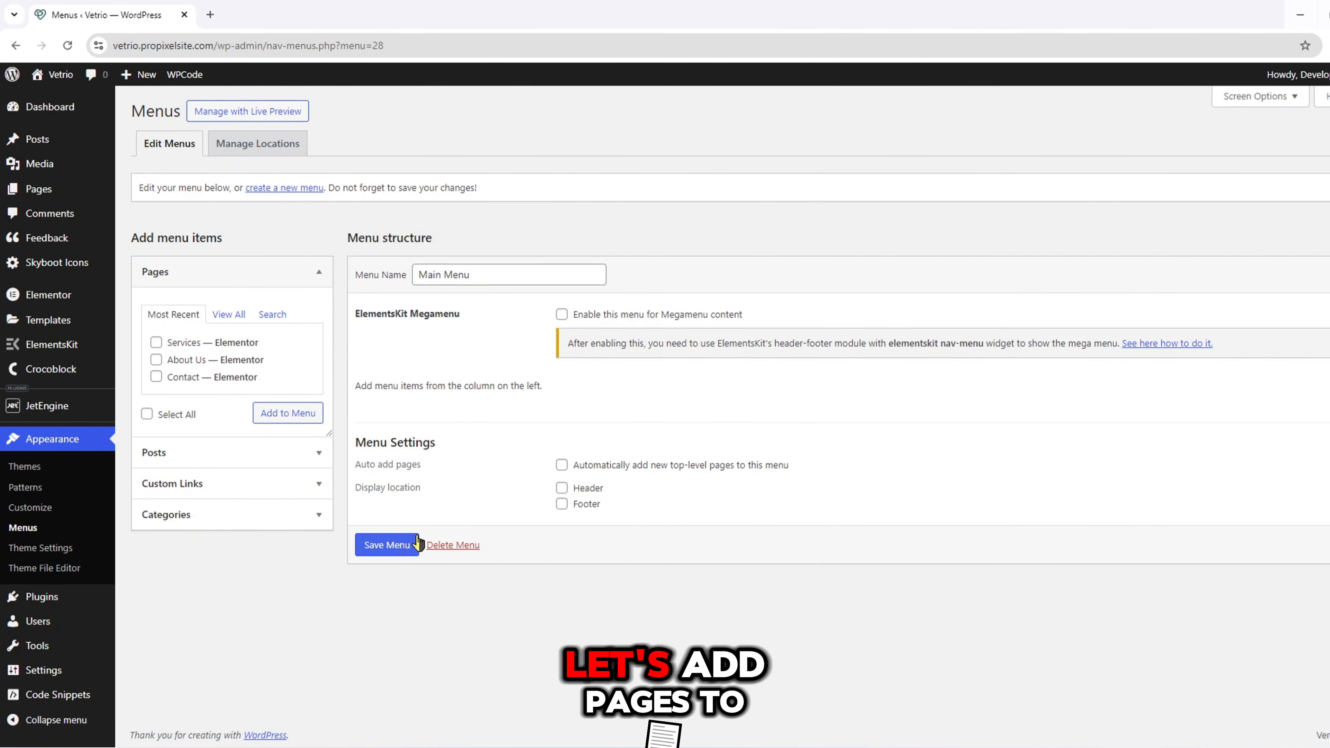
- Add the Home, Services, About Us and Contact pages to Main Menu in that order and save the menu
click(224, 314)
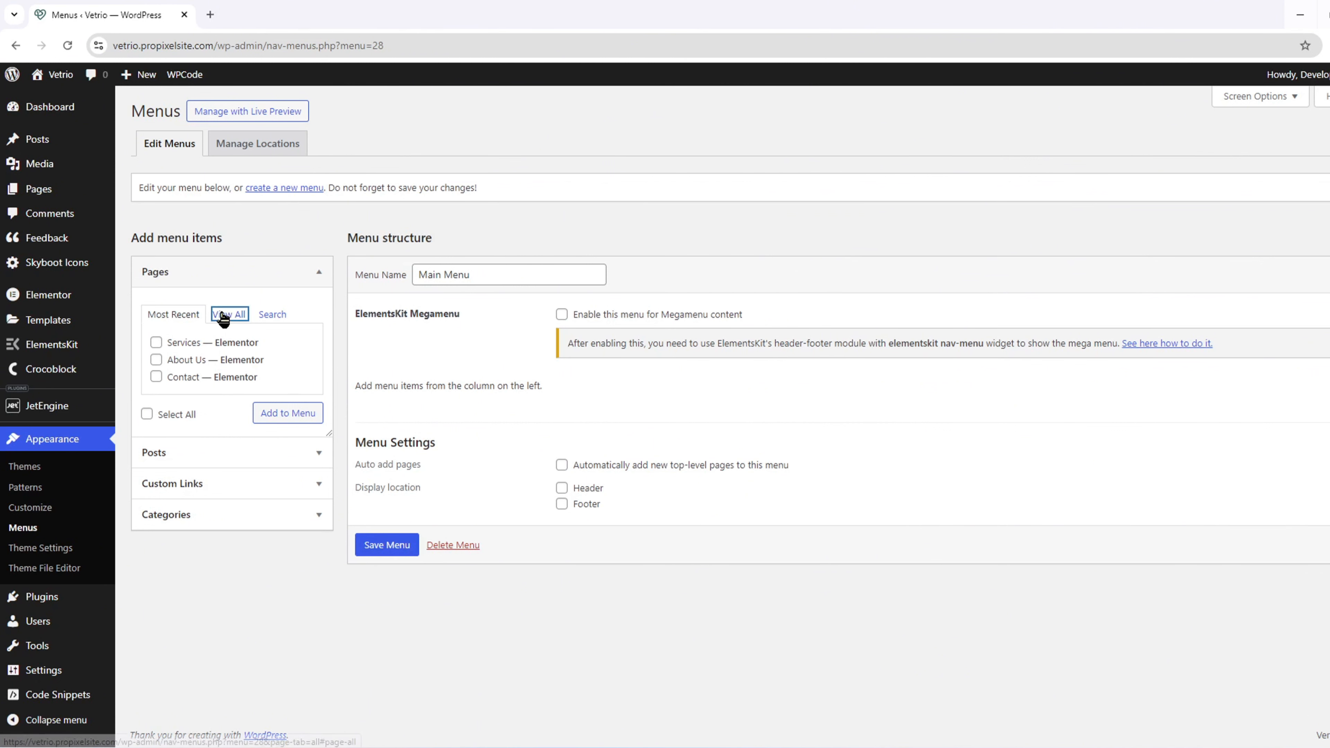
click(180, 342)
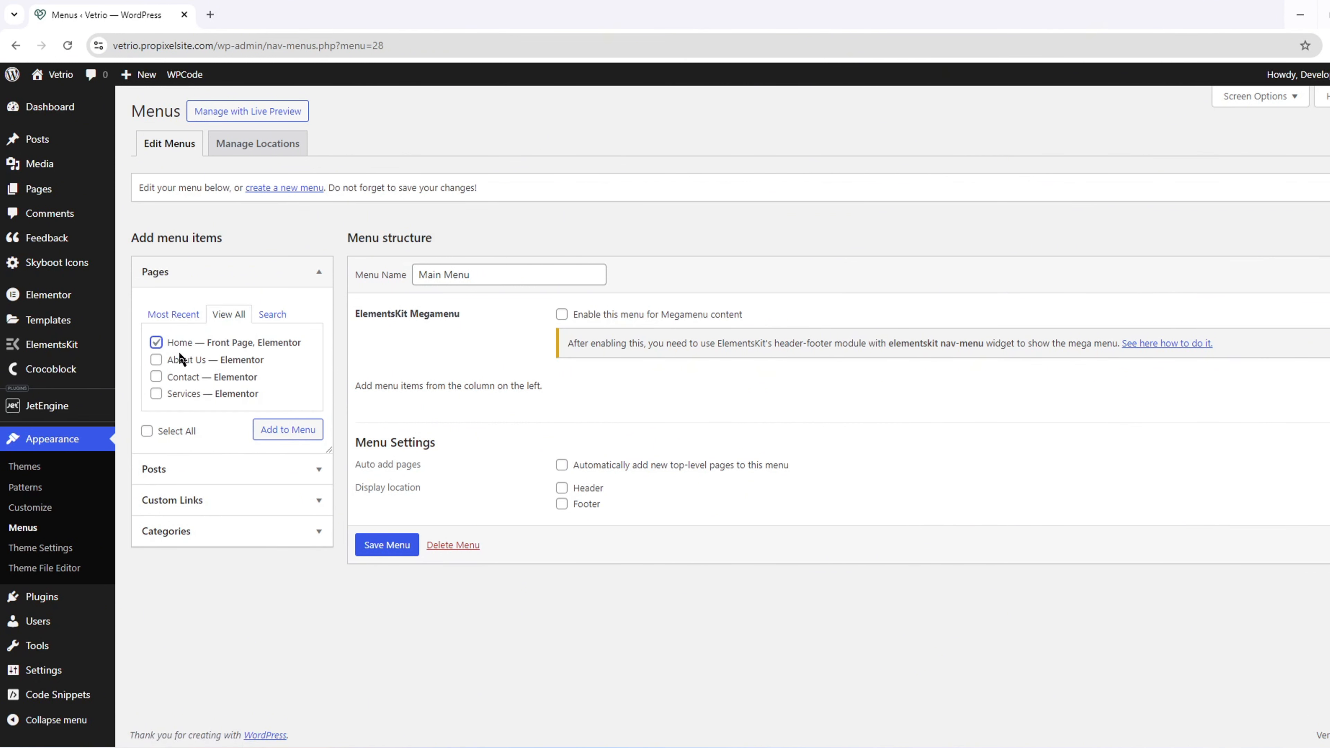
click(181, 377)
click(190, 394)
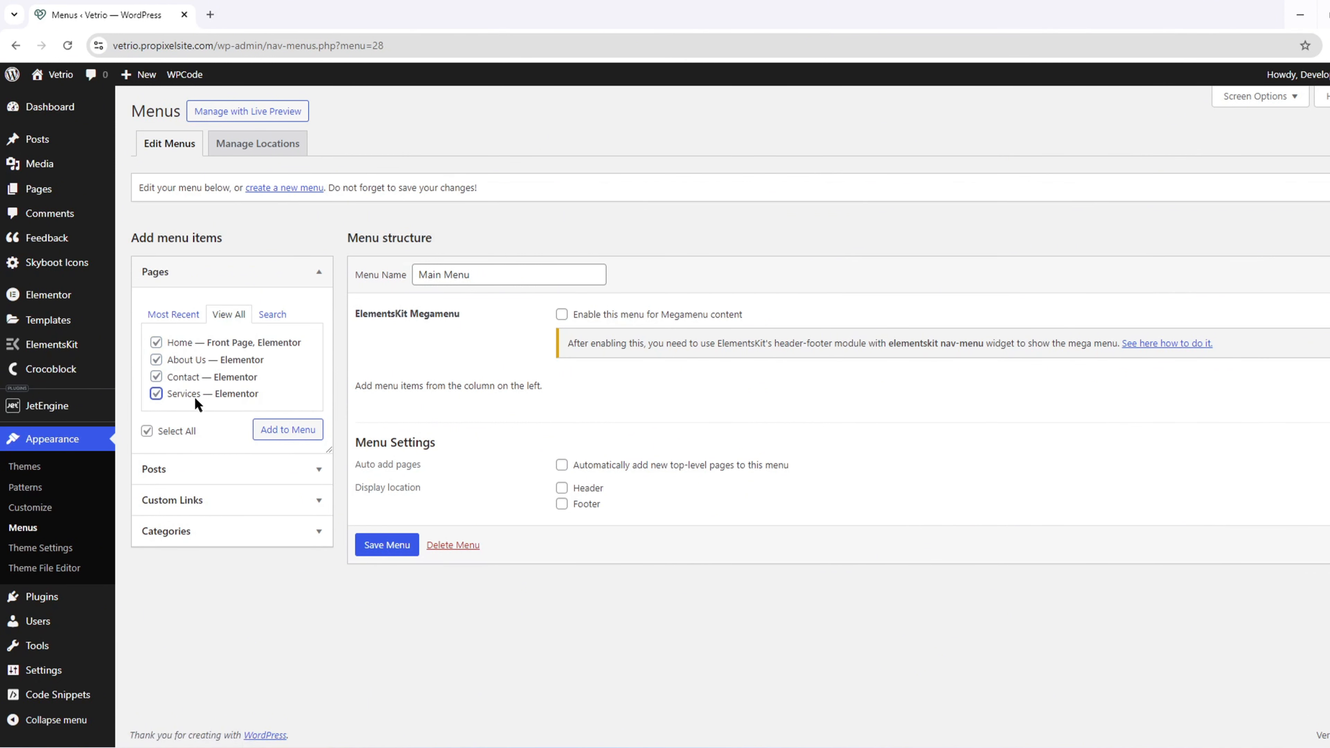
click(287, 431)
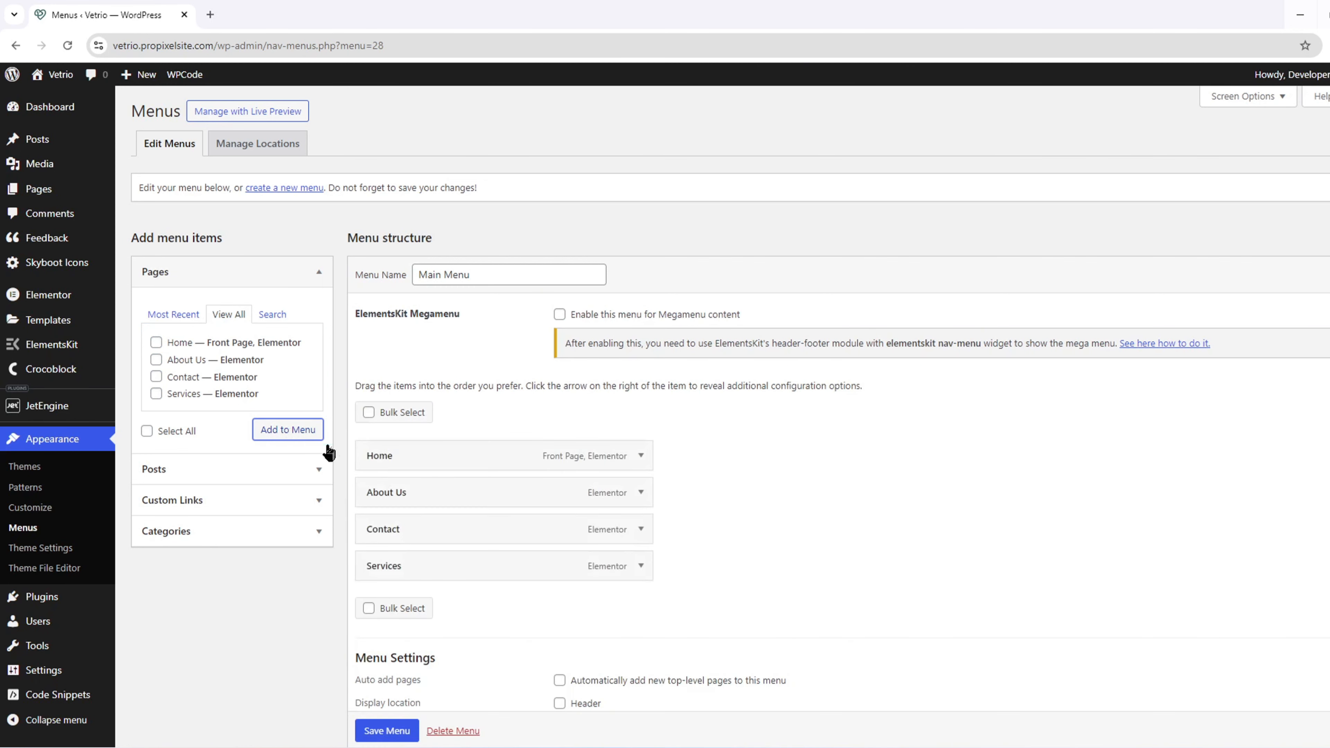
drag(423, 538, 437, 490)
click(397, 731)
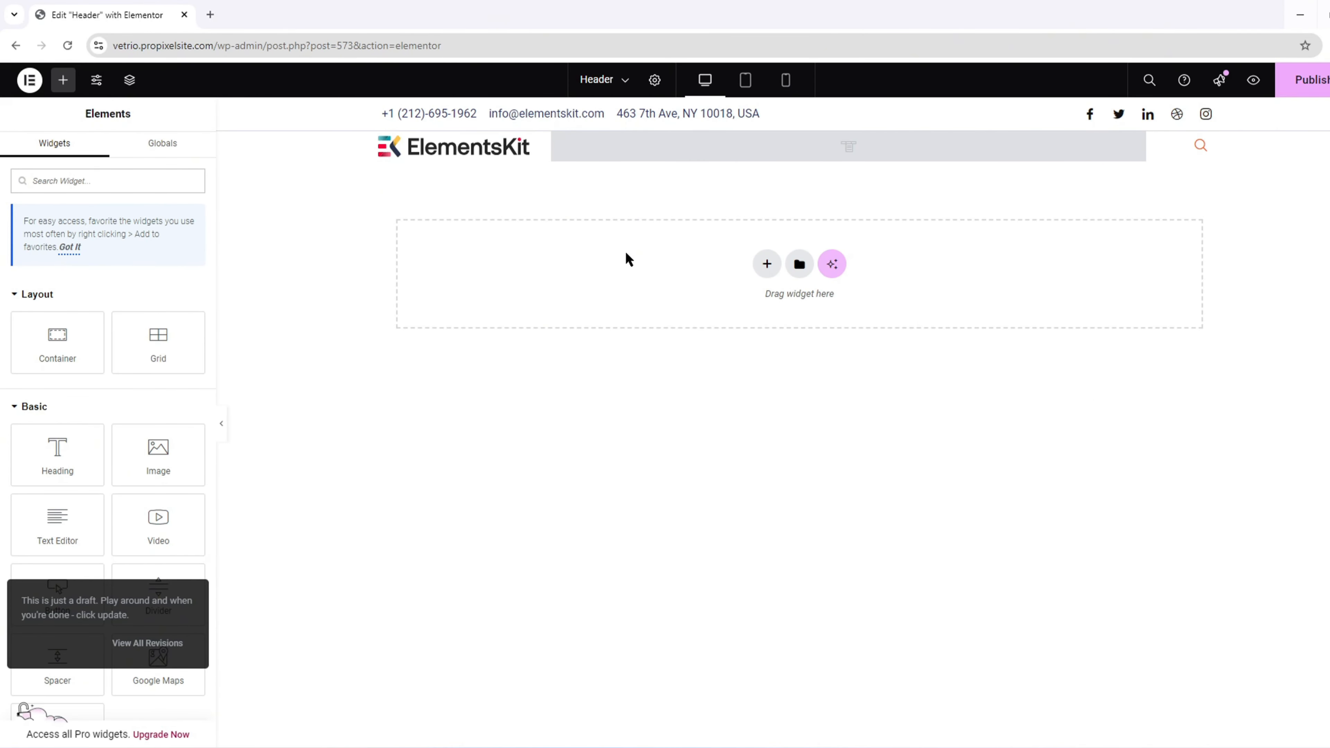
- Assign Main Menu to the header template's ElementsKit Nav Menu widget and publish the header
click(720, 147)
click(173, 241)
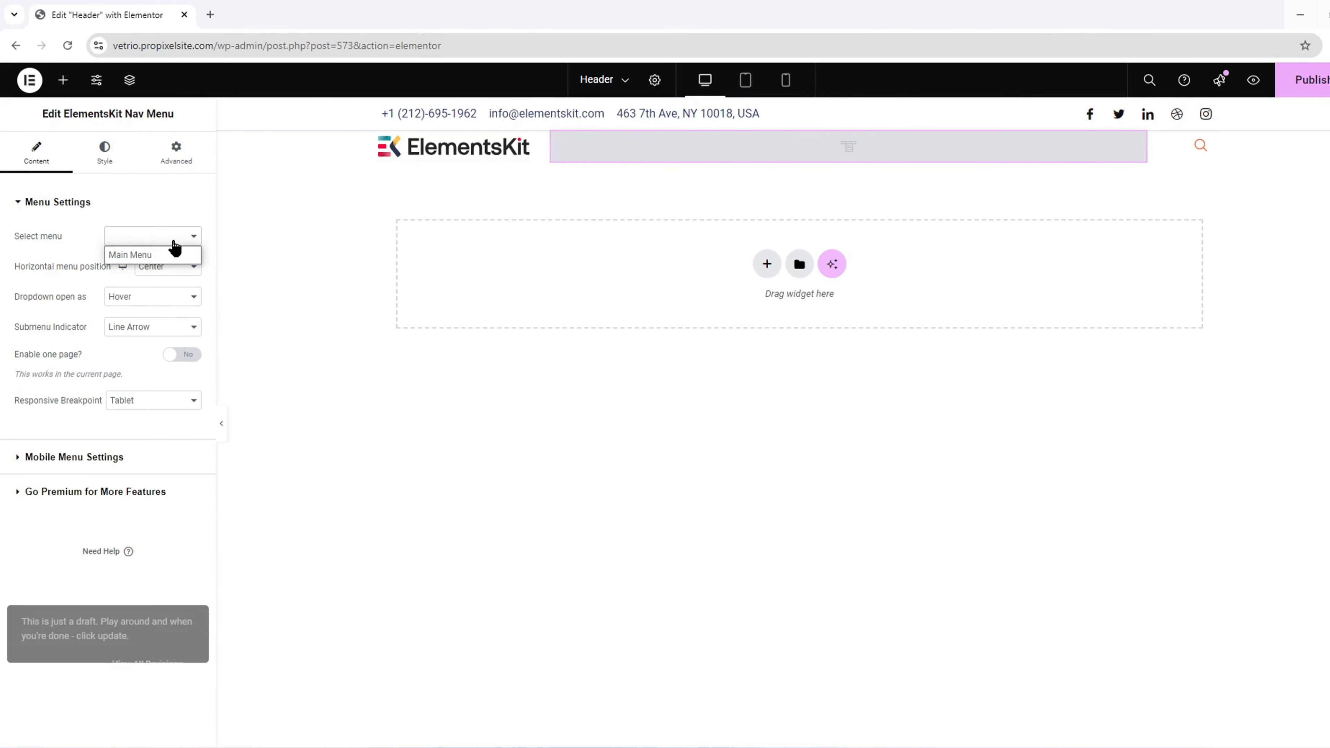
click(158, 251)
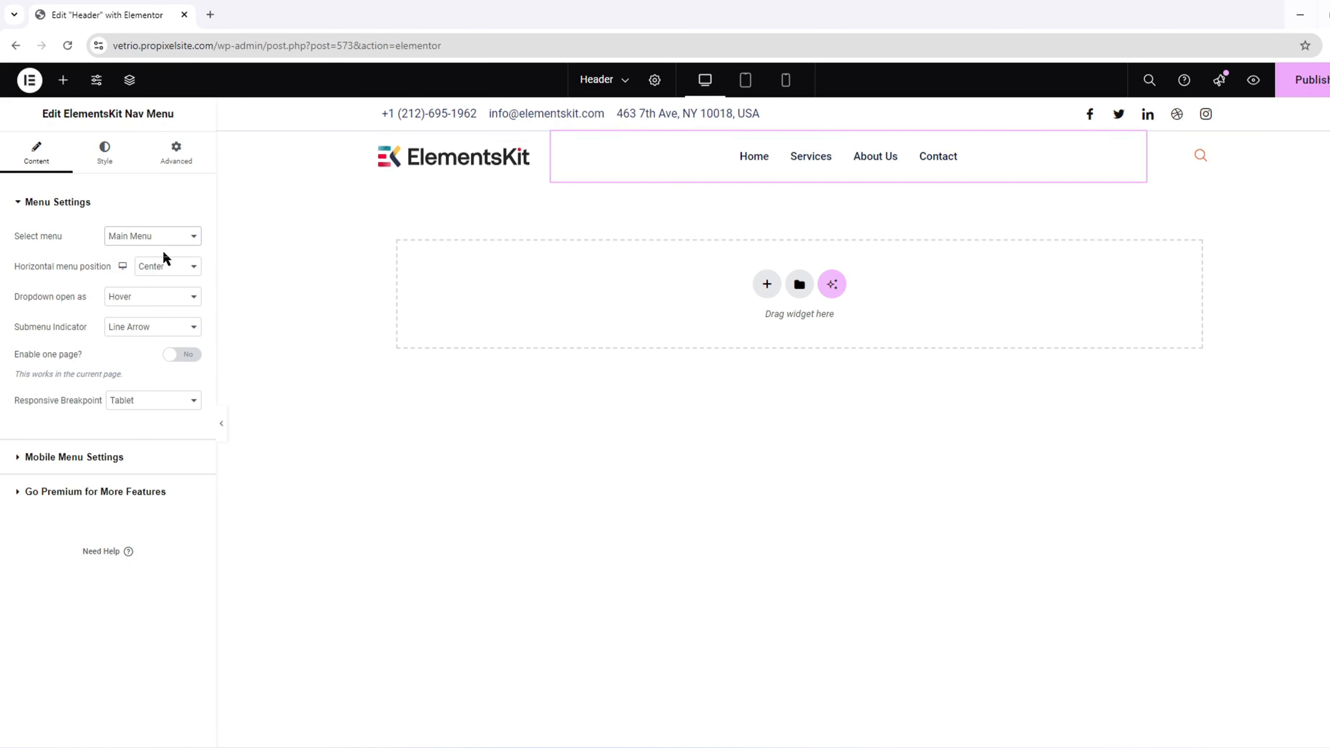
click(1325, 83)
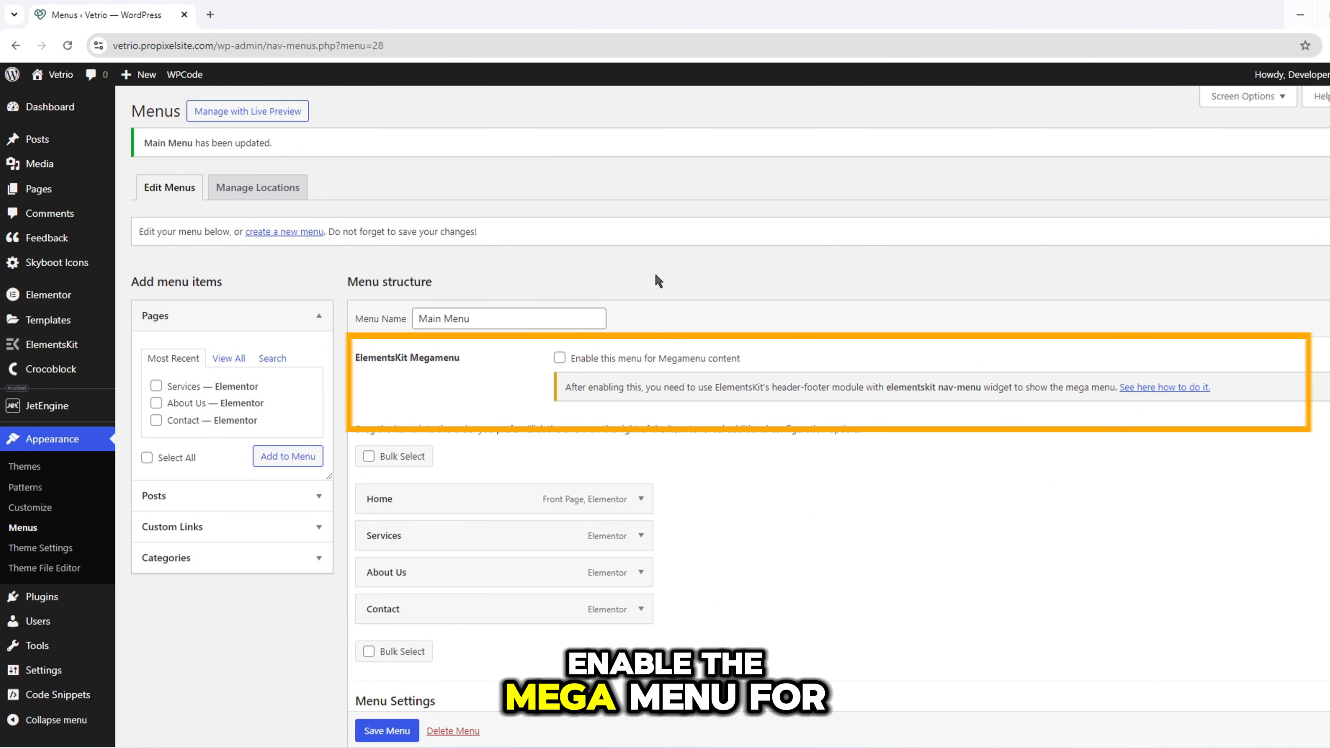
- Enable Main Menu for Megamenu content and save the menu
click(636, 357)
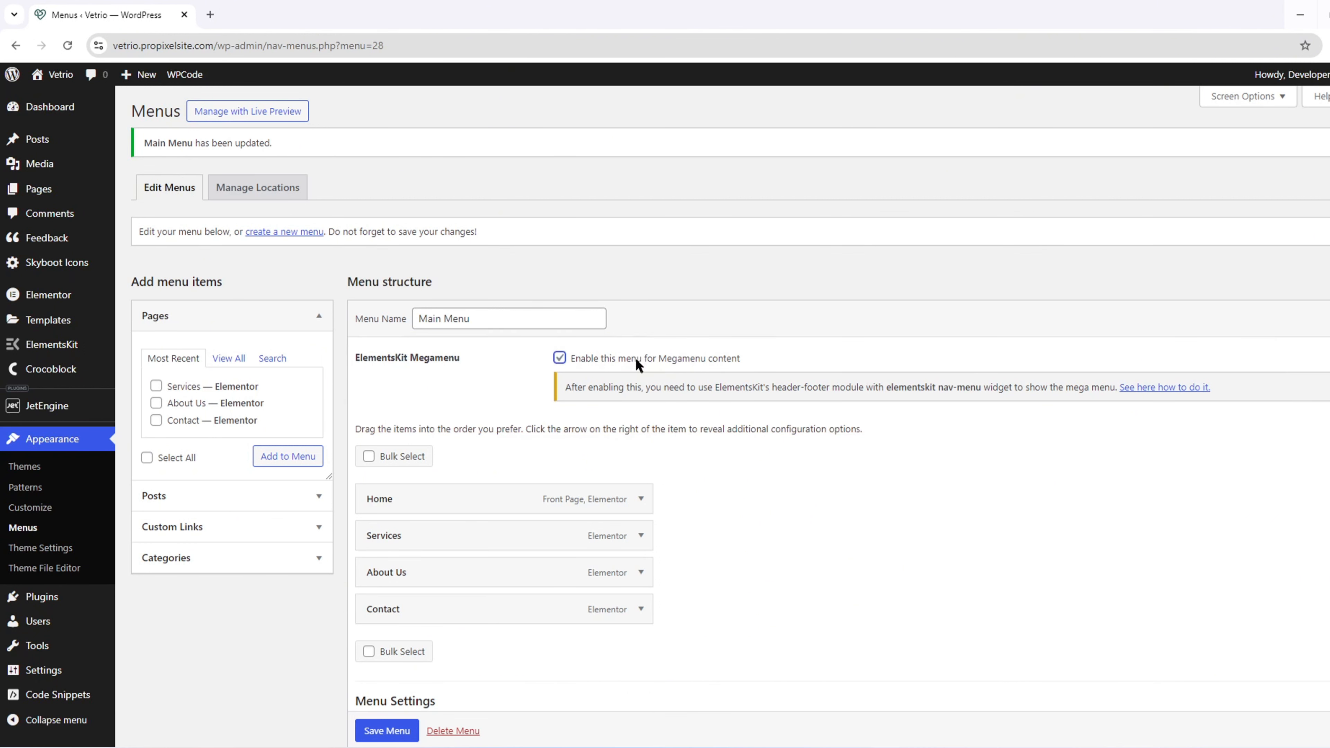
click(388, 732)
- Enable the mega menu on the Services menu item and open its megamenu content for editing
mouse_move(460, 615)
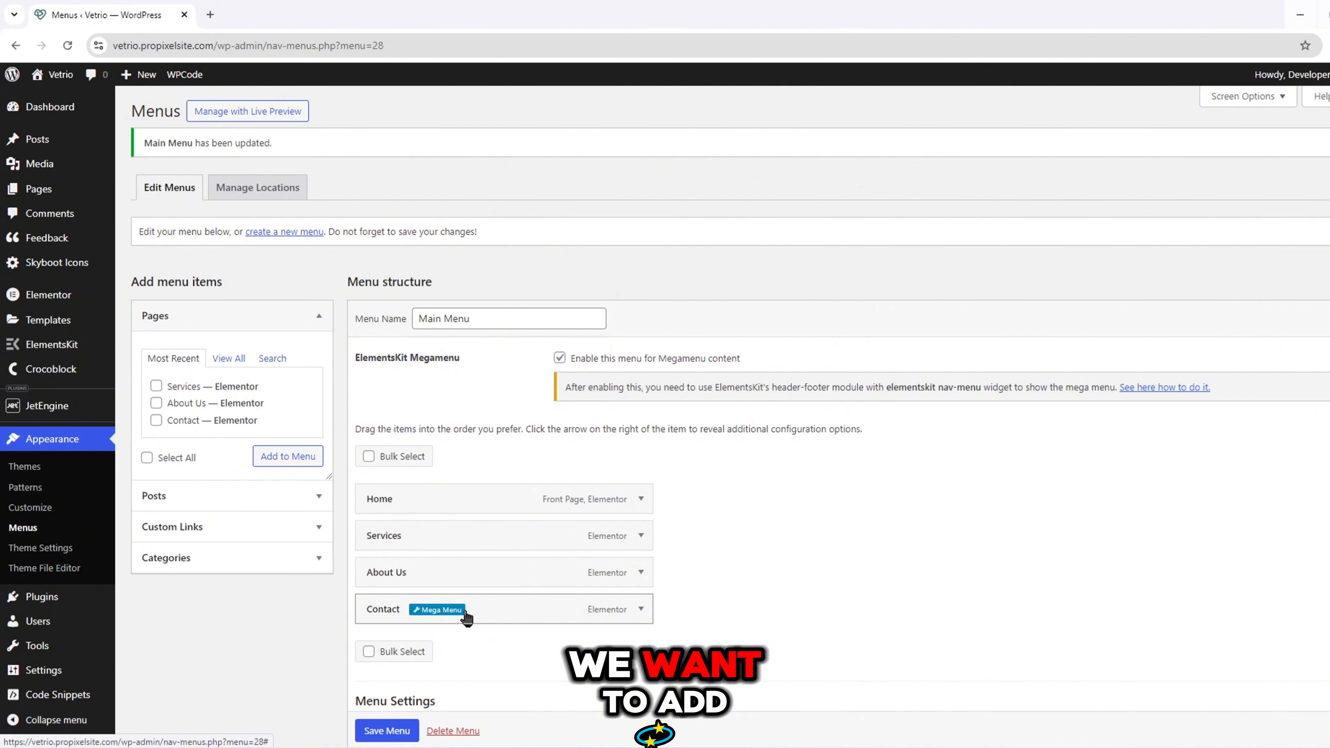
mouse_move(457, 545)
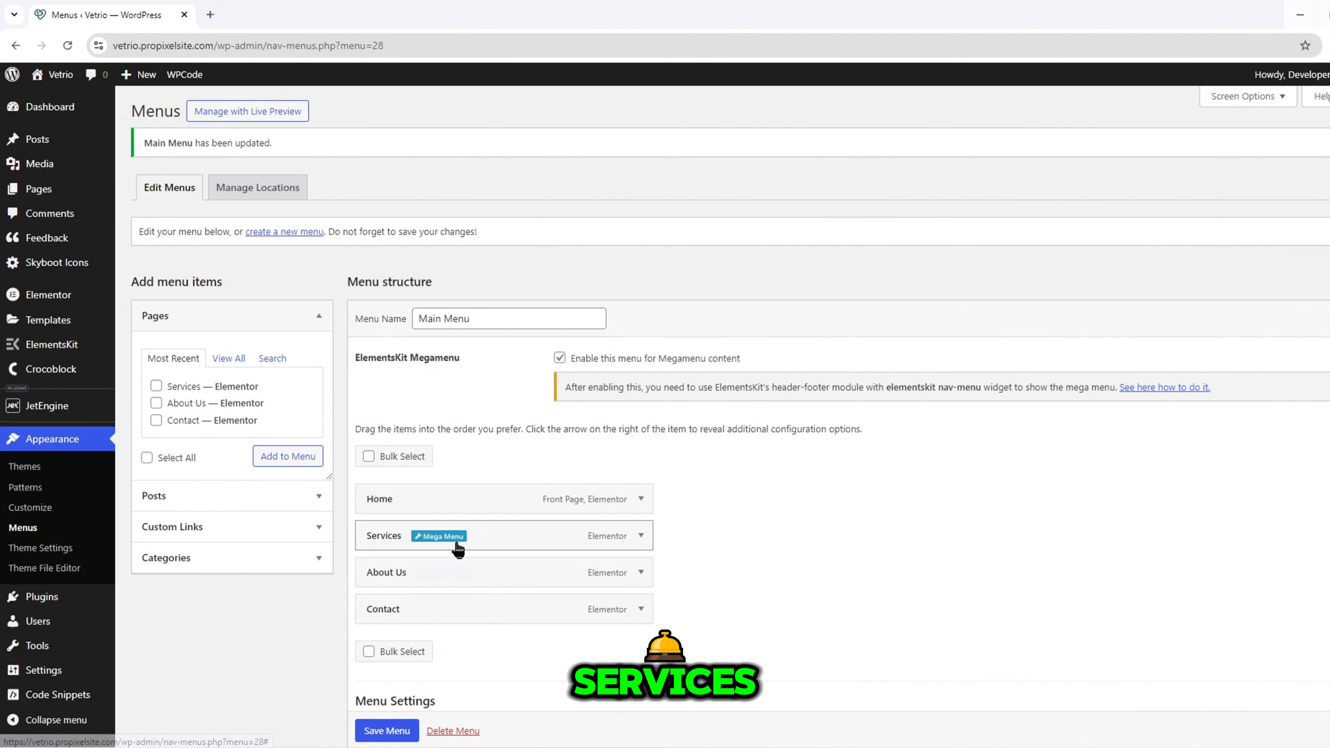
click(453, 538)
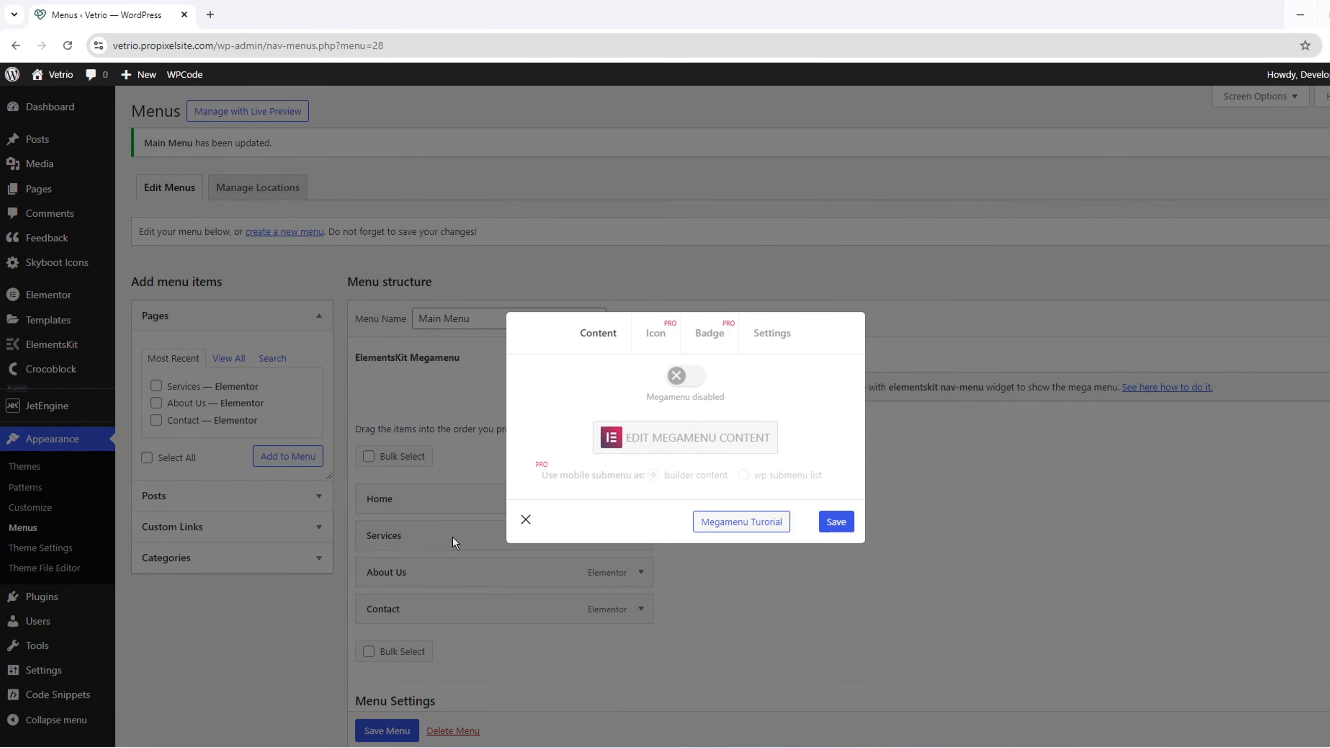
click(700, 380)
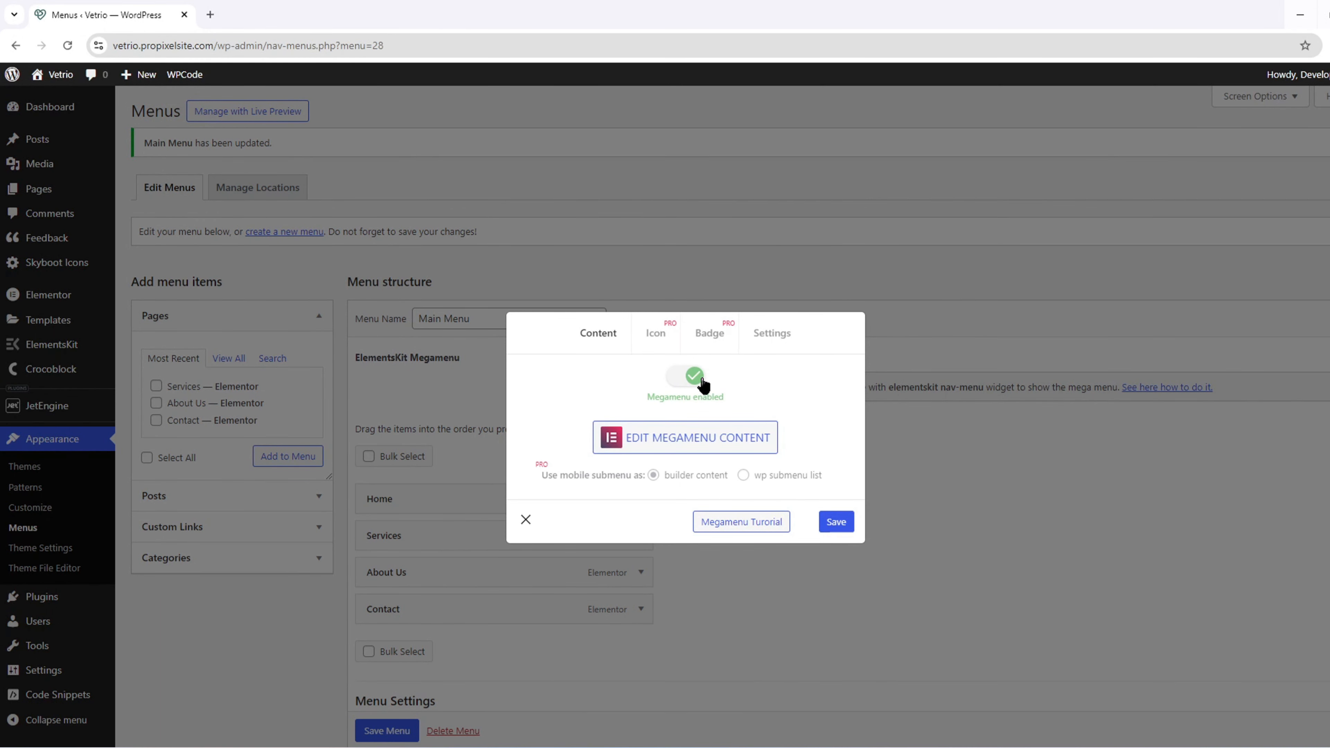
click(727, 440)
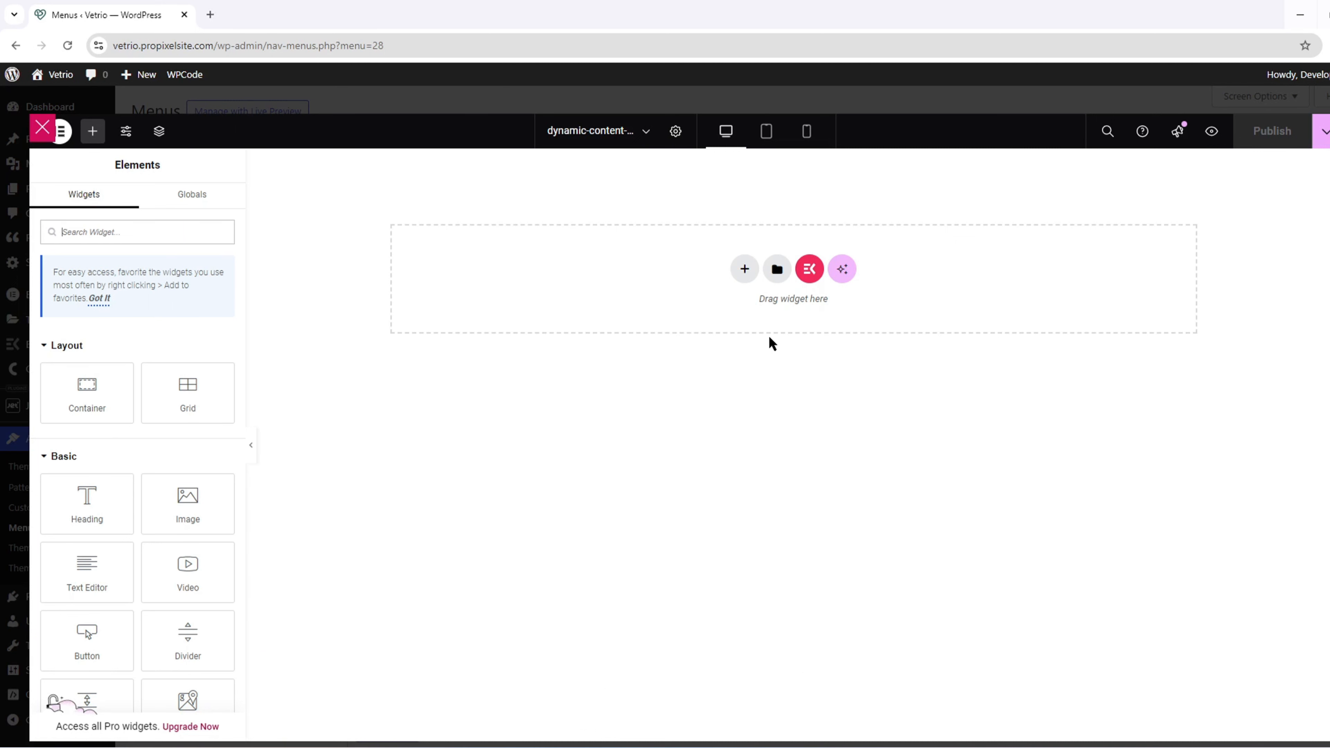
- Insert the saved Mega Menu template into the megamenu content without applying its container settings, and publish it
click(778, 276)
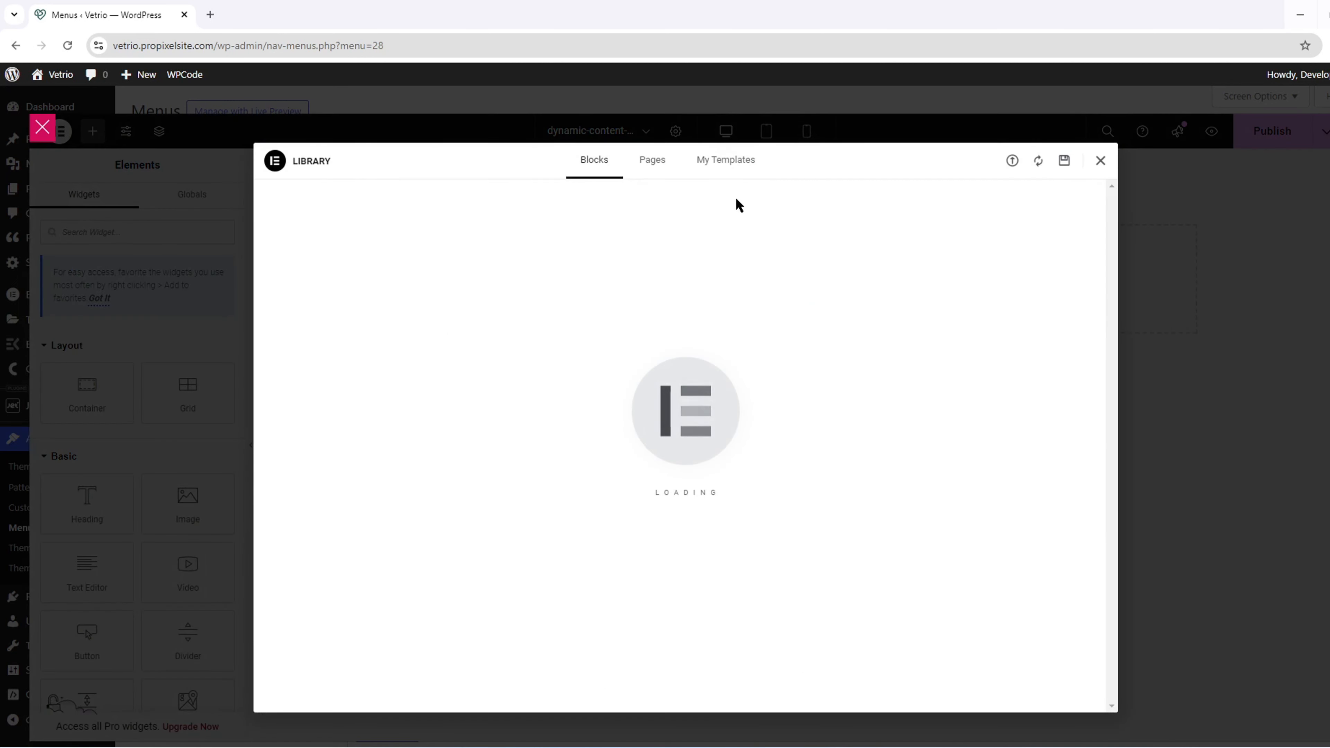
click(731, 166)
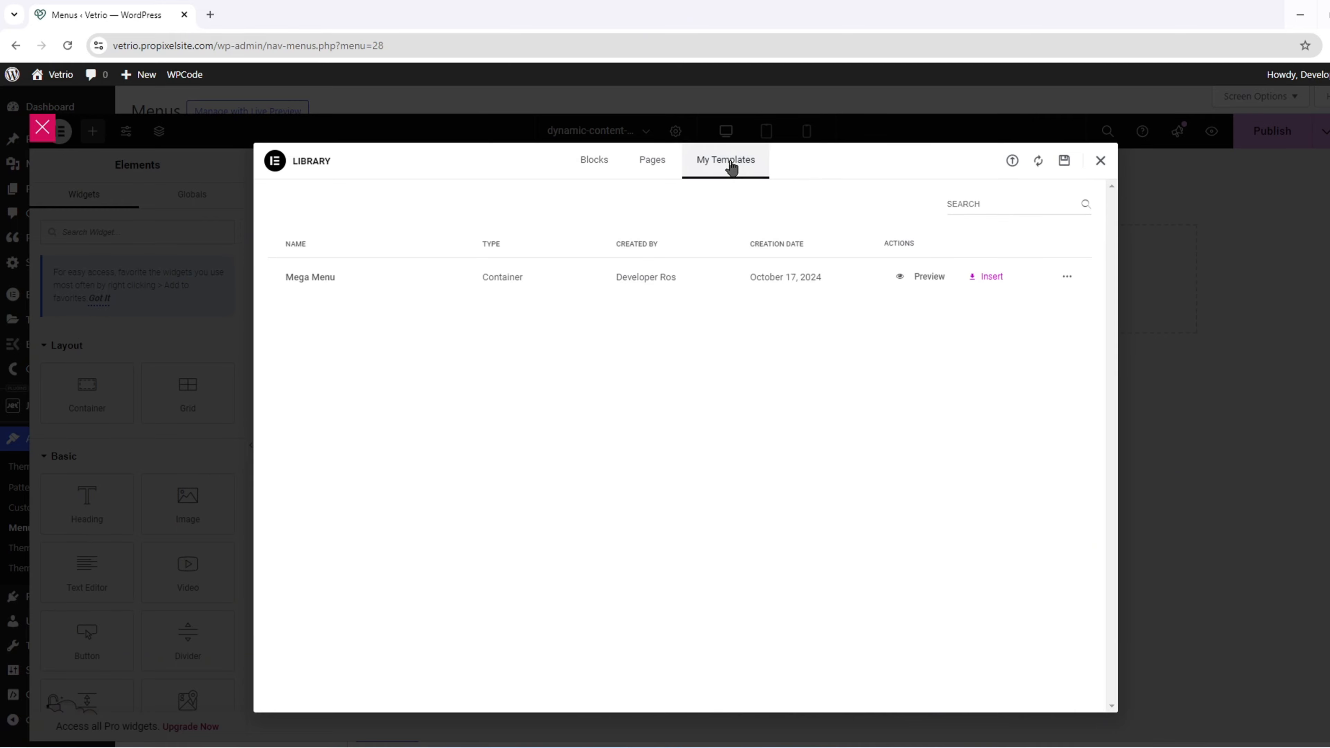
click(999, 278)
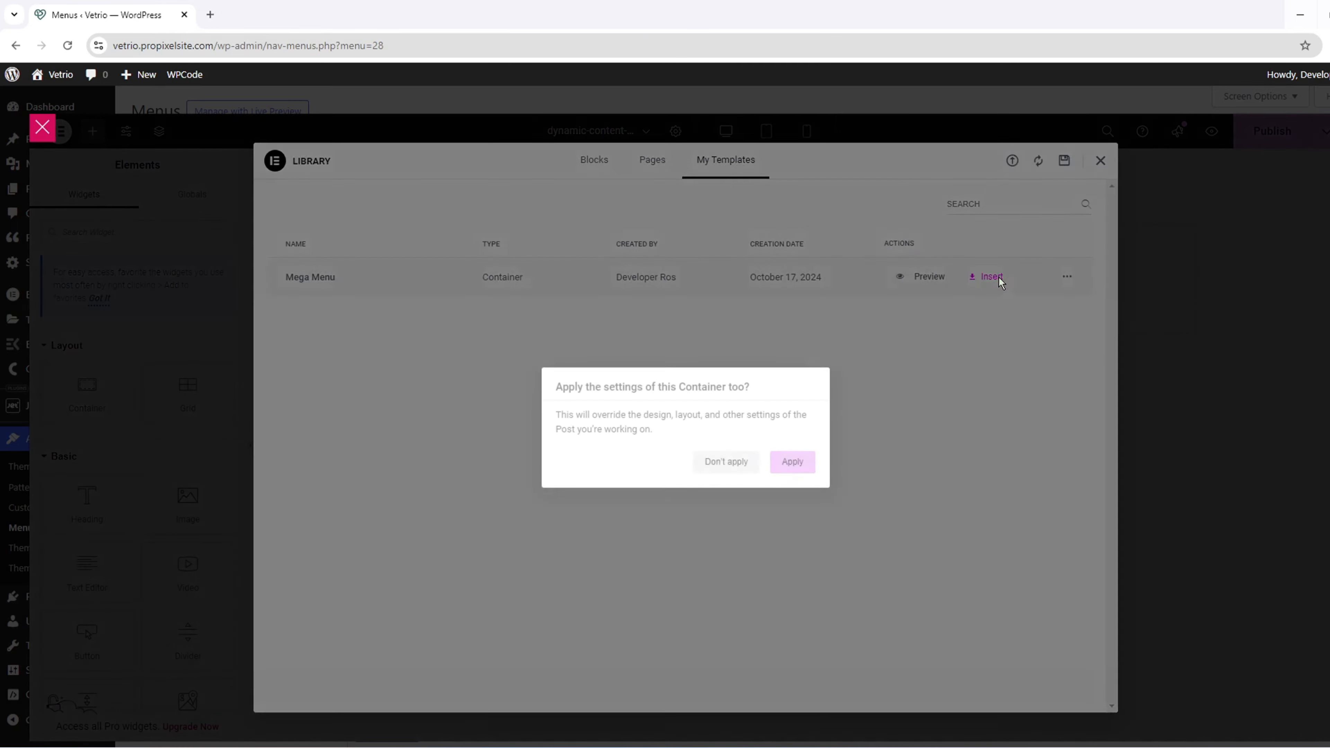
click(725, 462)
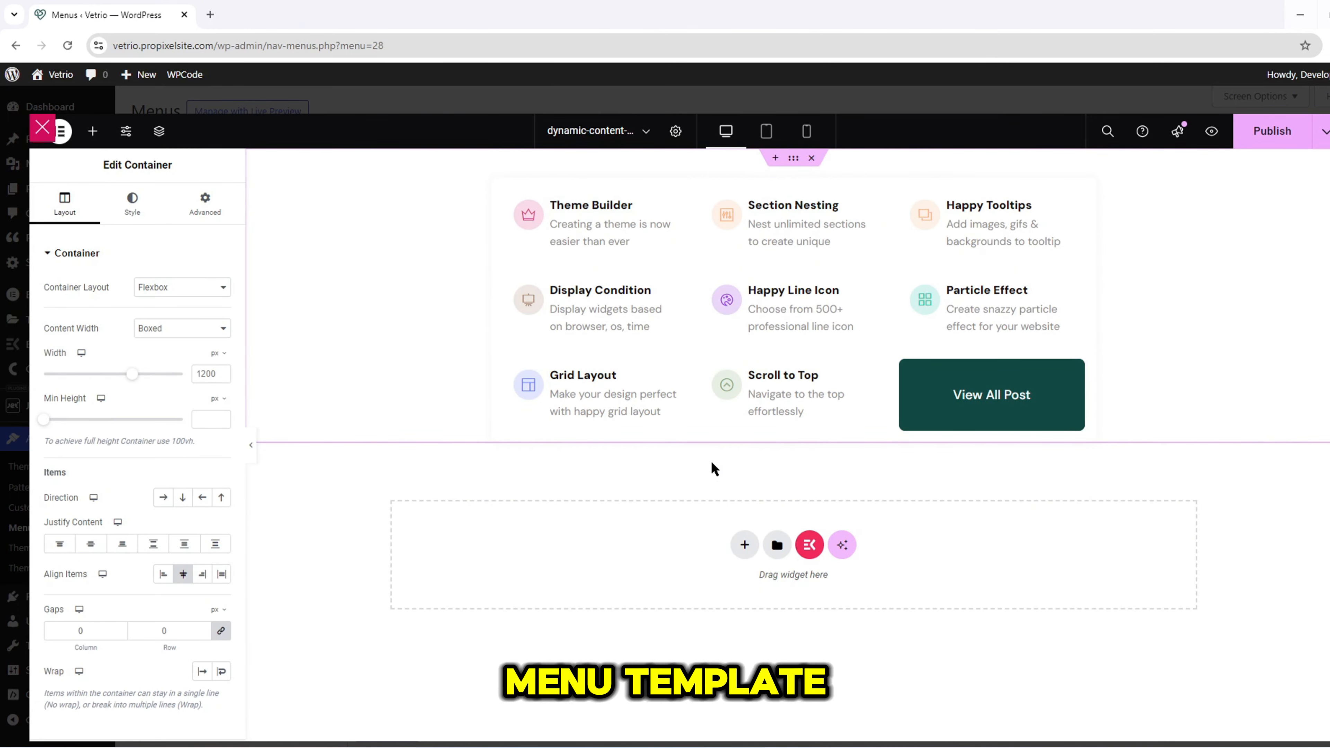
click(1261, 137)
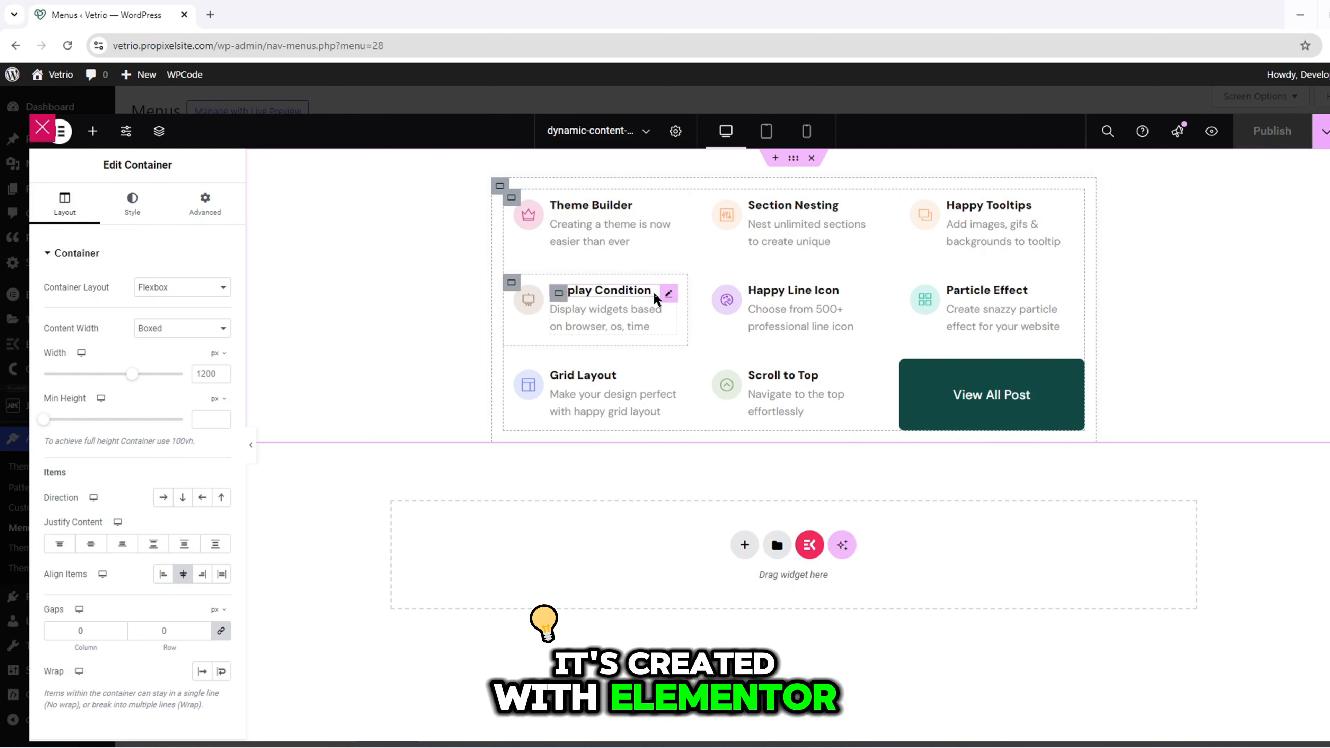
- Close the megamenu editor, save the Services megamenu settings and Main Menu, and check the Services dropdown on the reloaded website
click(665, 298)
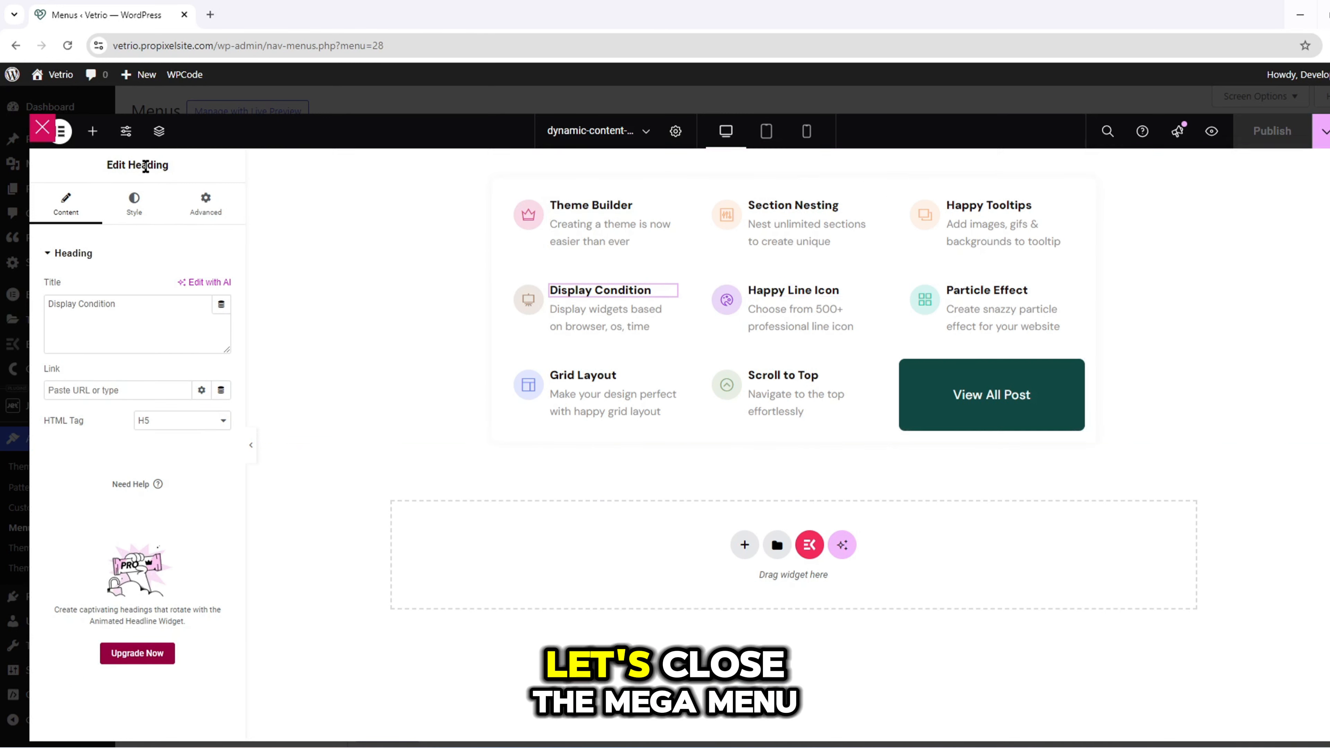
click(42, 127)
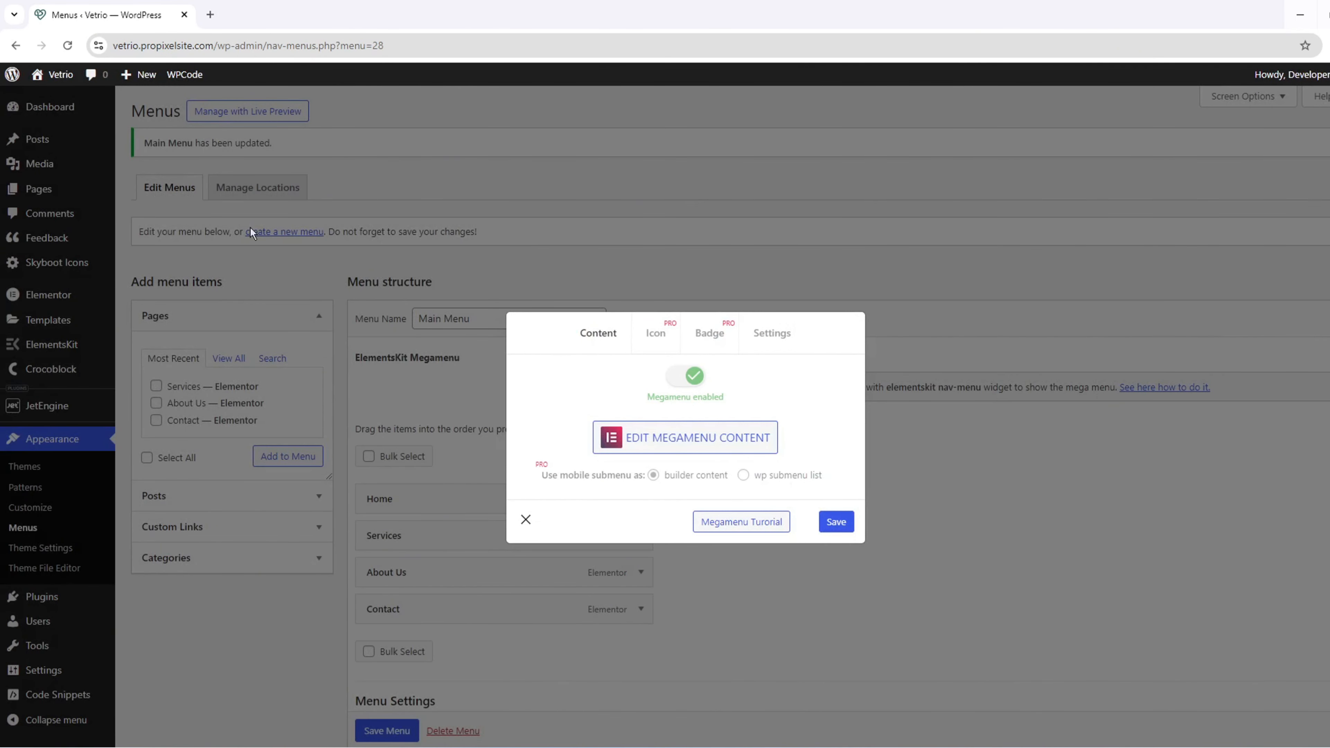
click(833, 522)
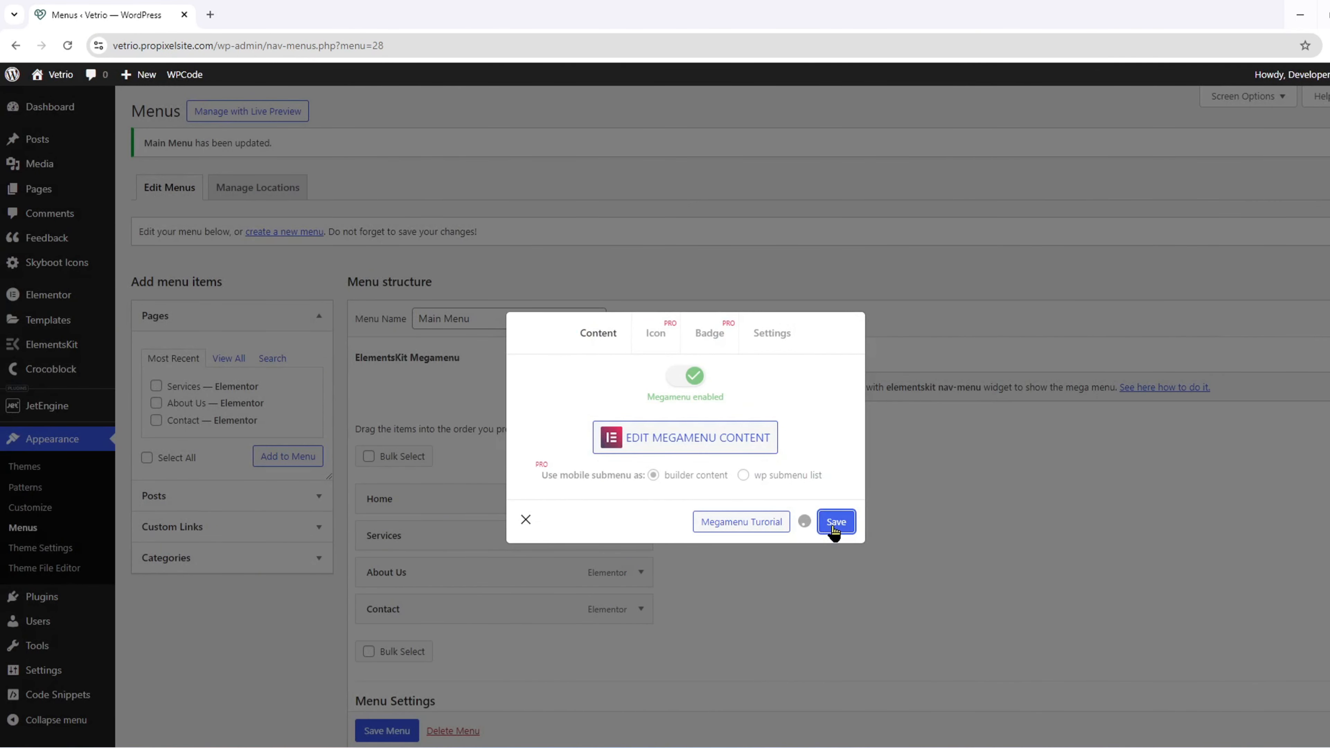
click(525, 520)
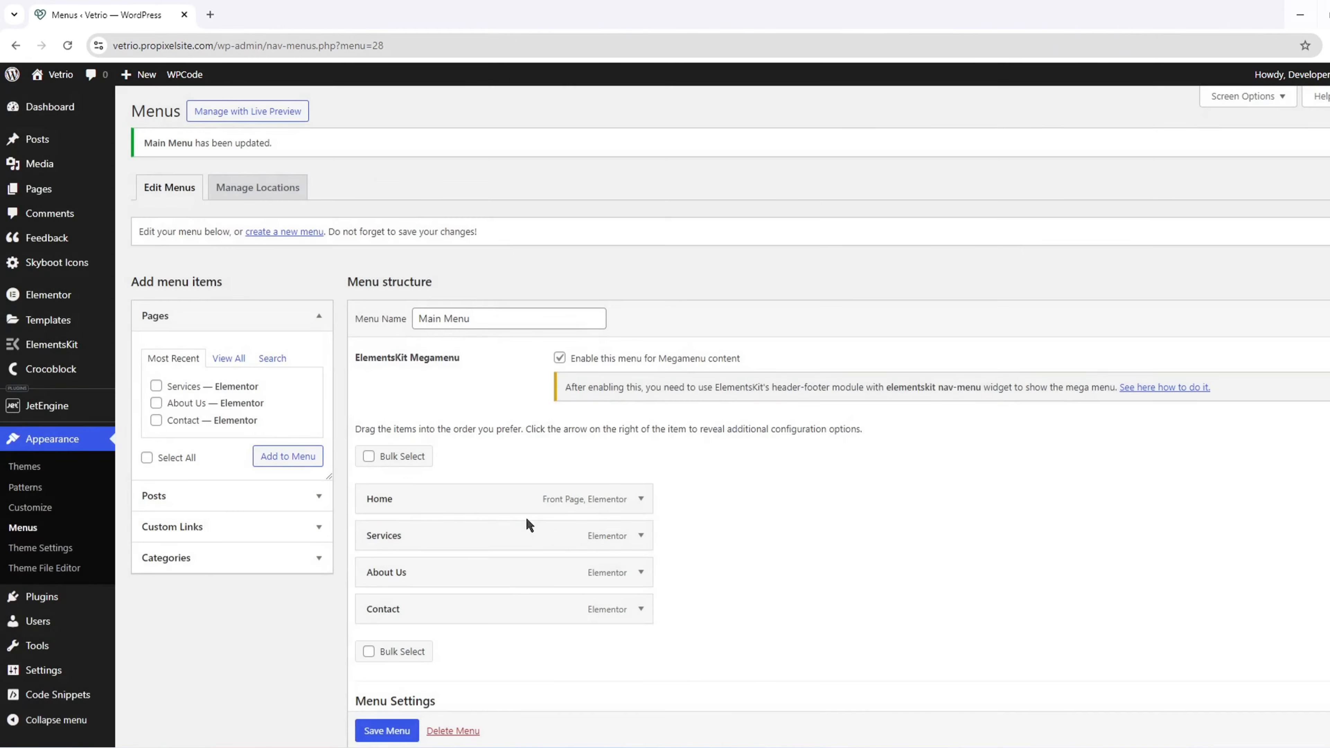
scroll(393, 736, down, 1)
click(387, 731)
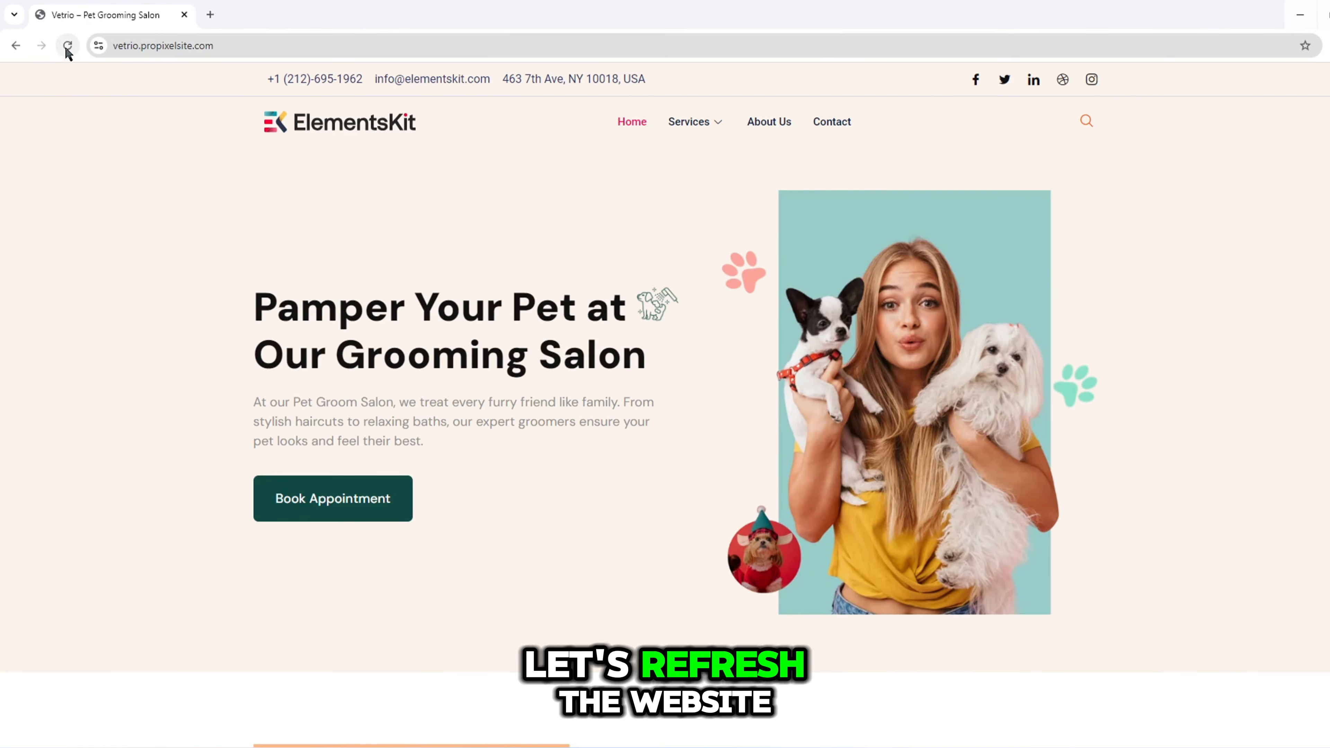
click(68, 47)
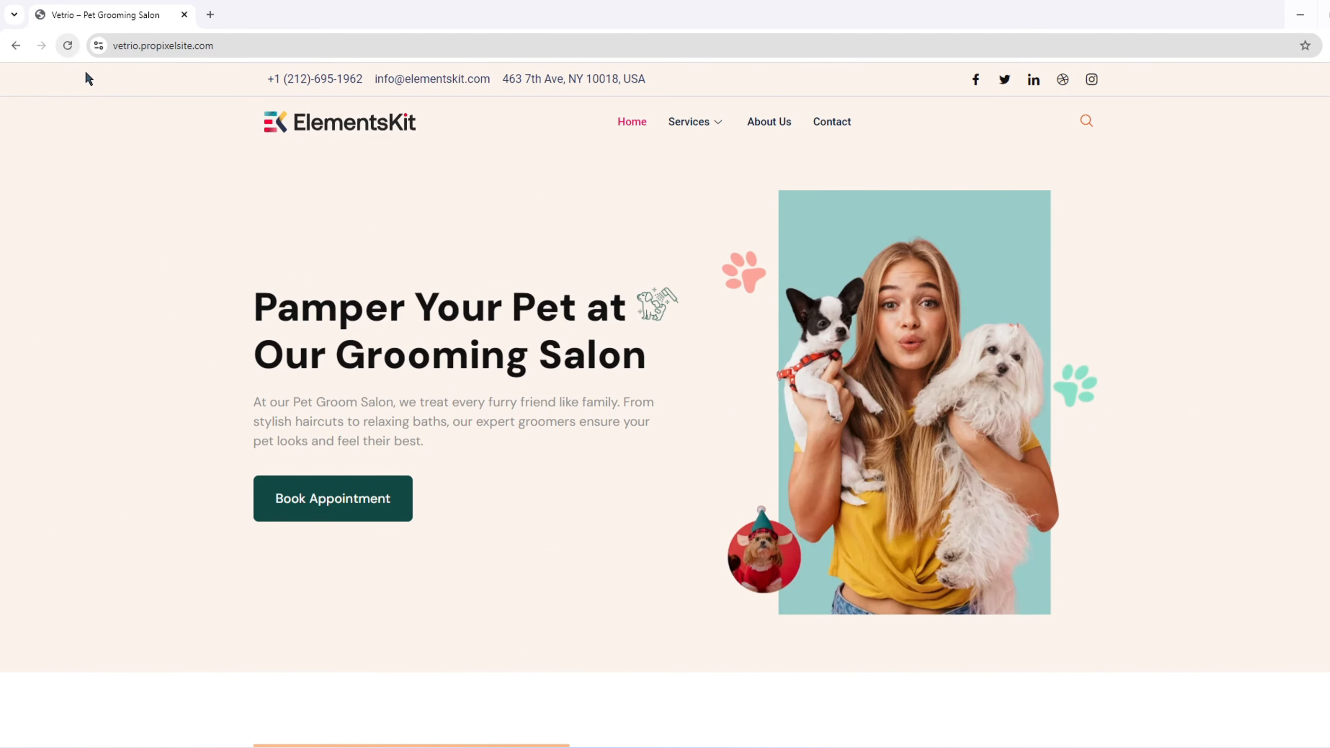
mouse_move(689, 126)
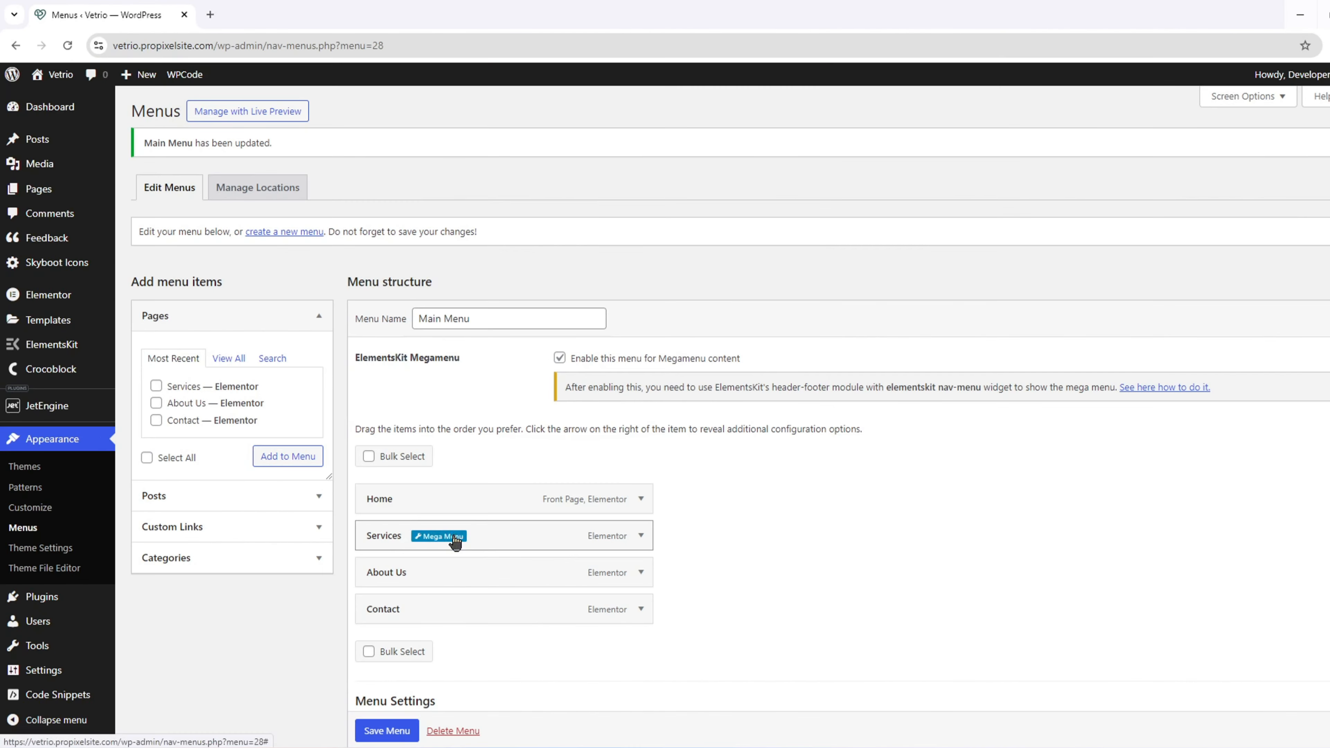
- Set the Services mega menu position to Default, save the settings, and check the dropdown on the reloaded website
click(455, 536)
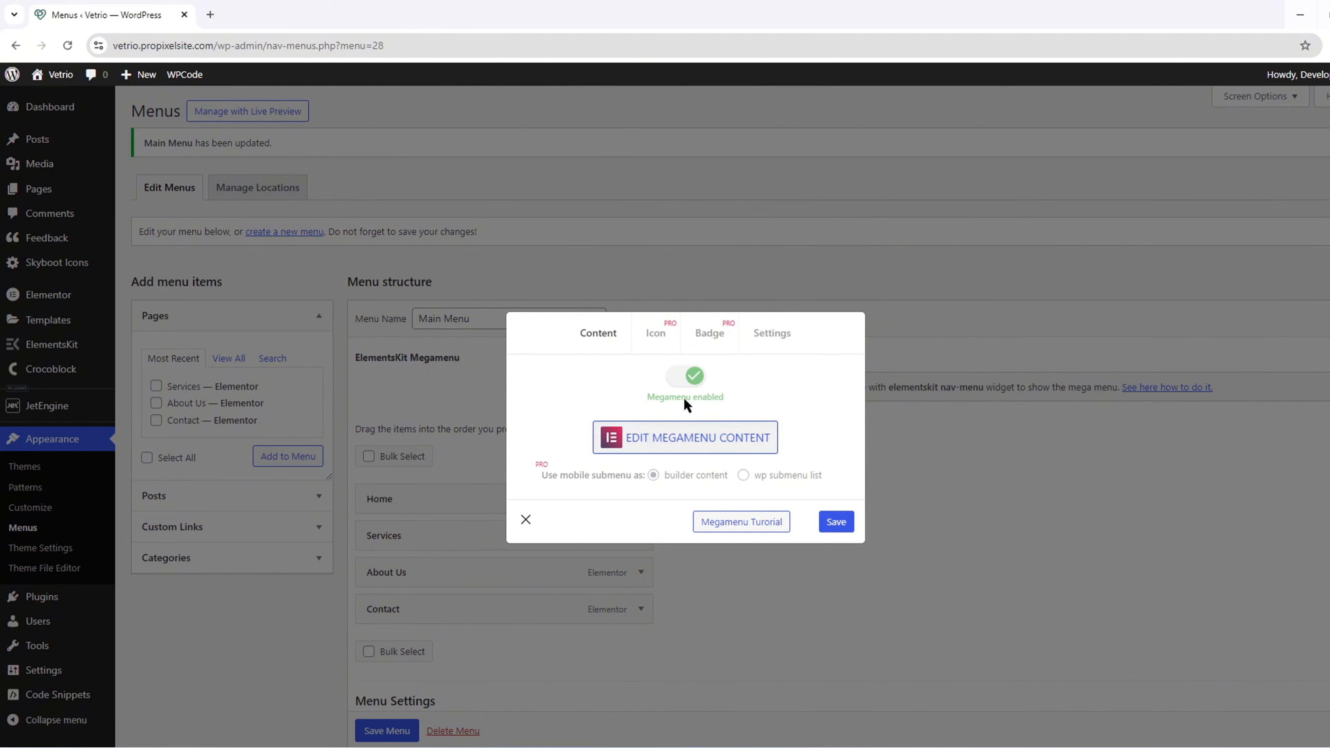
click(778, 336)
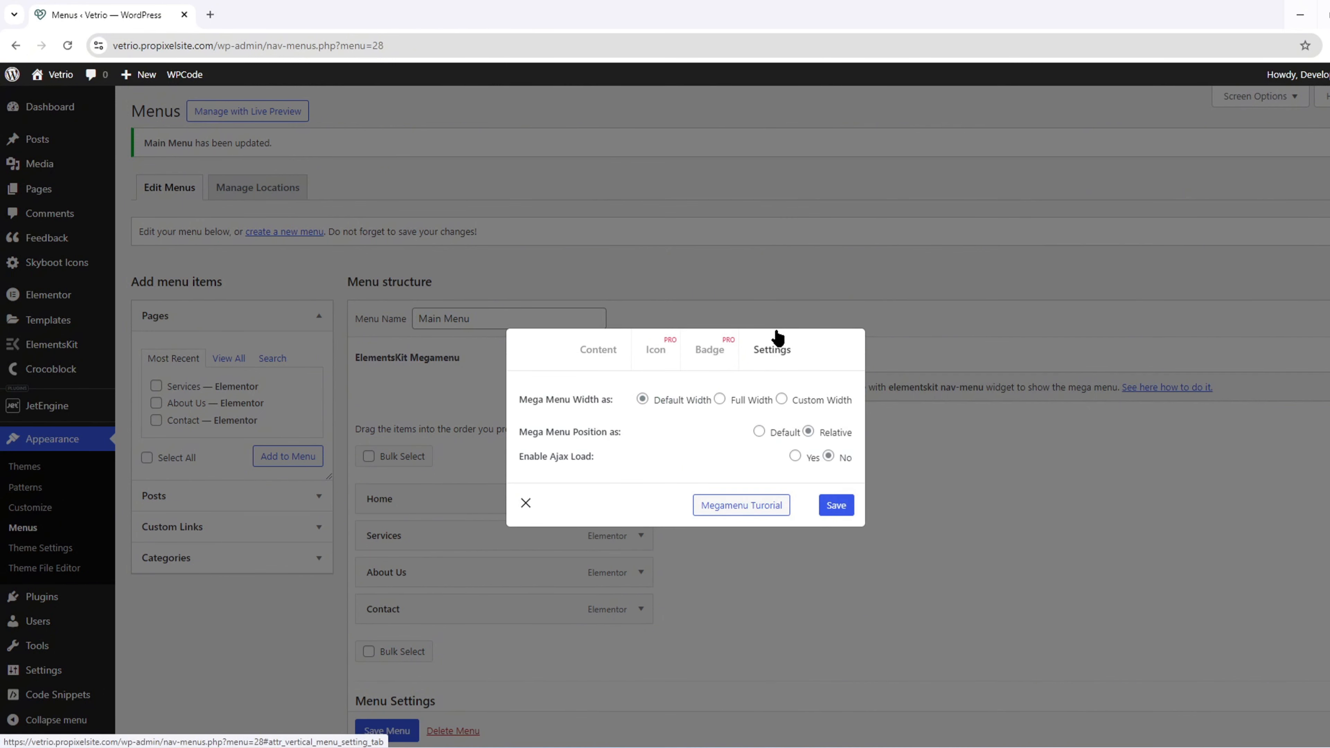
click(782, 433)
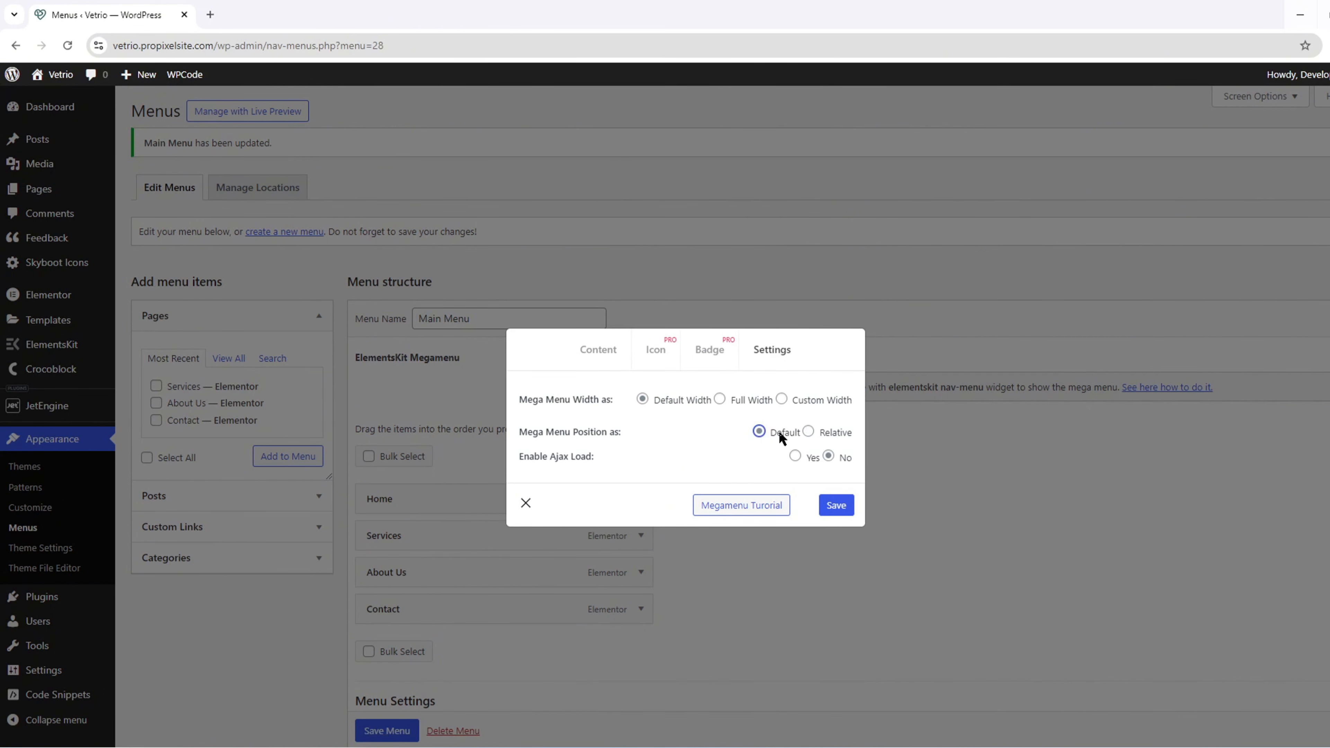
click(842, 513)
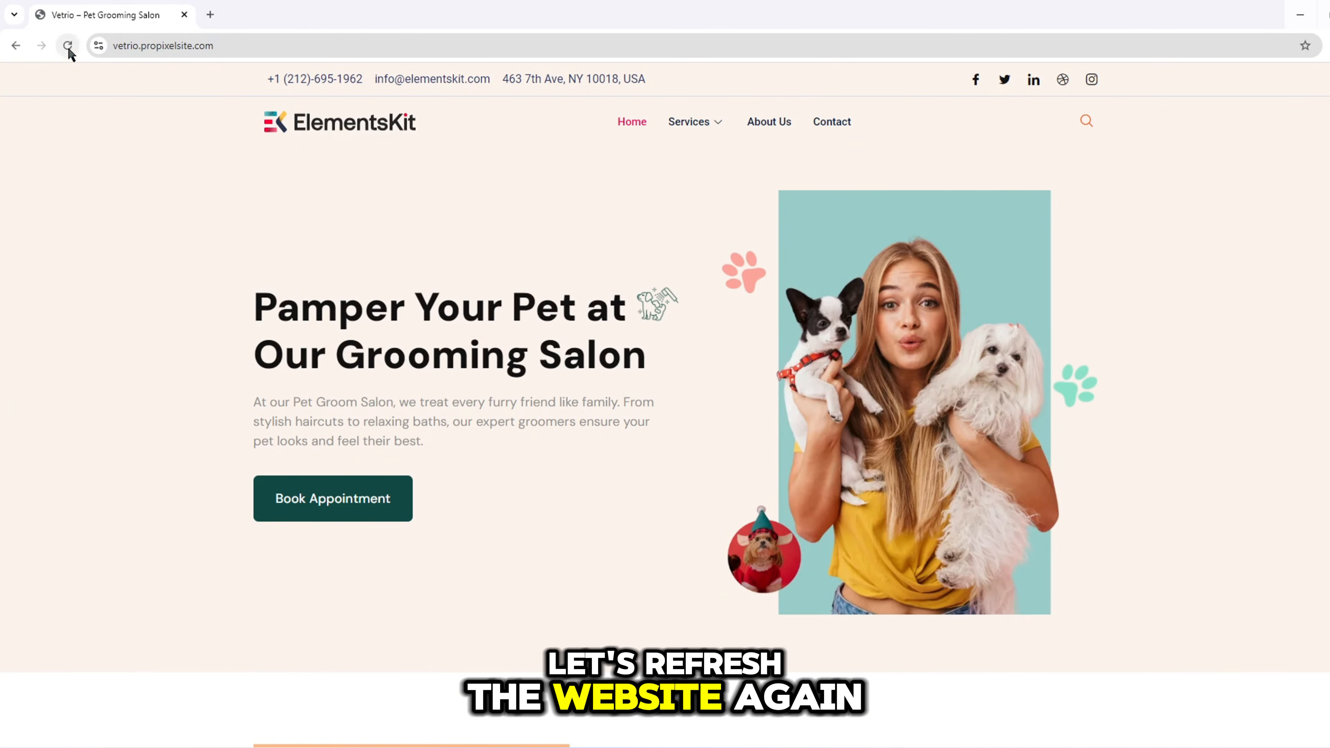
click(69, 46)
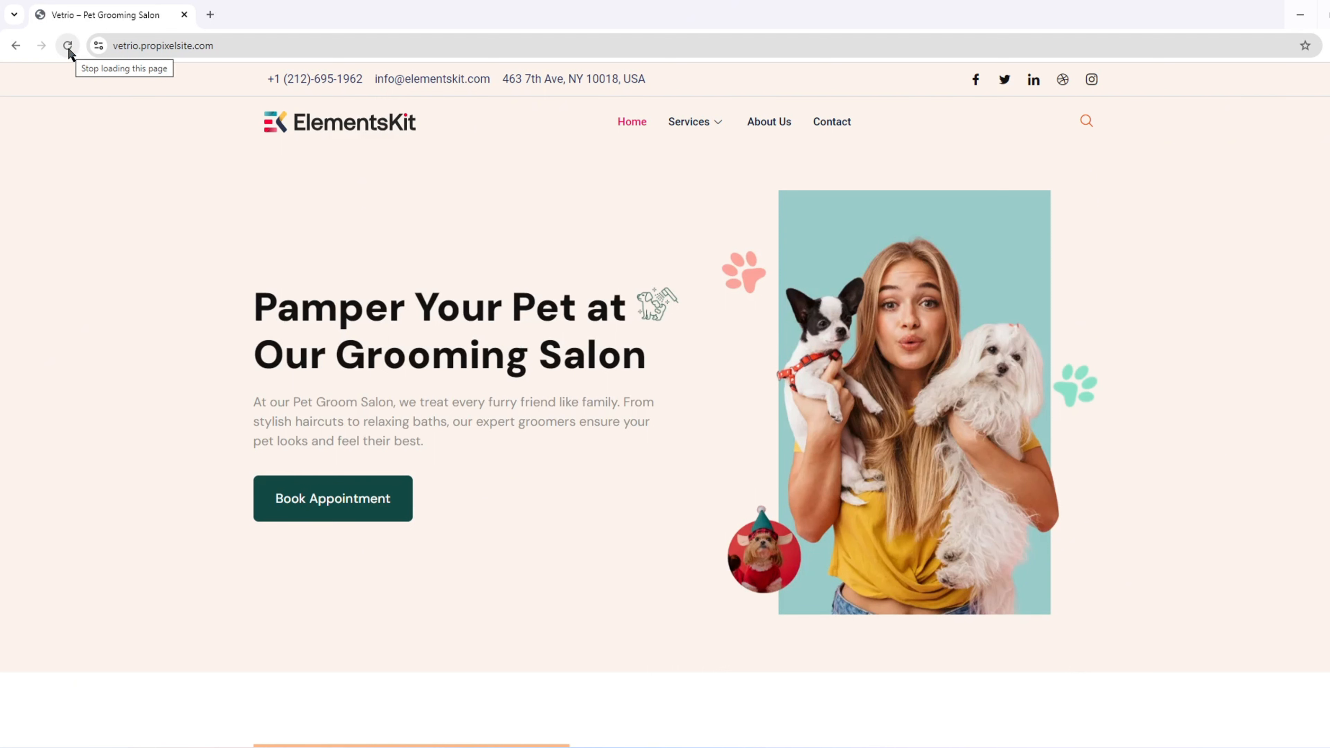
mouse_move(694, 126)
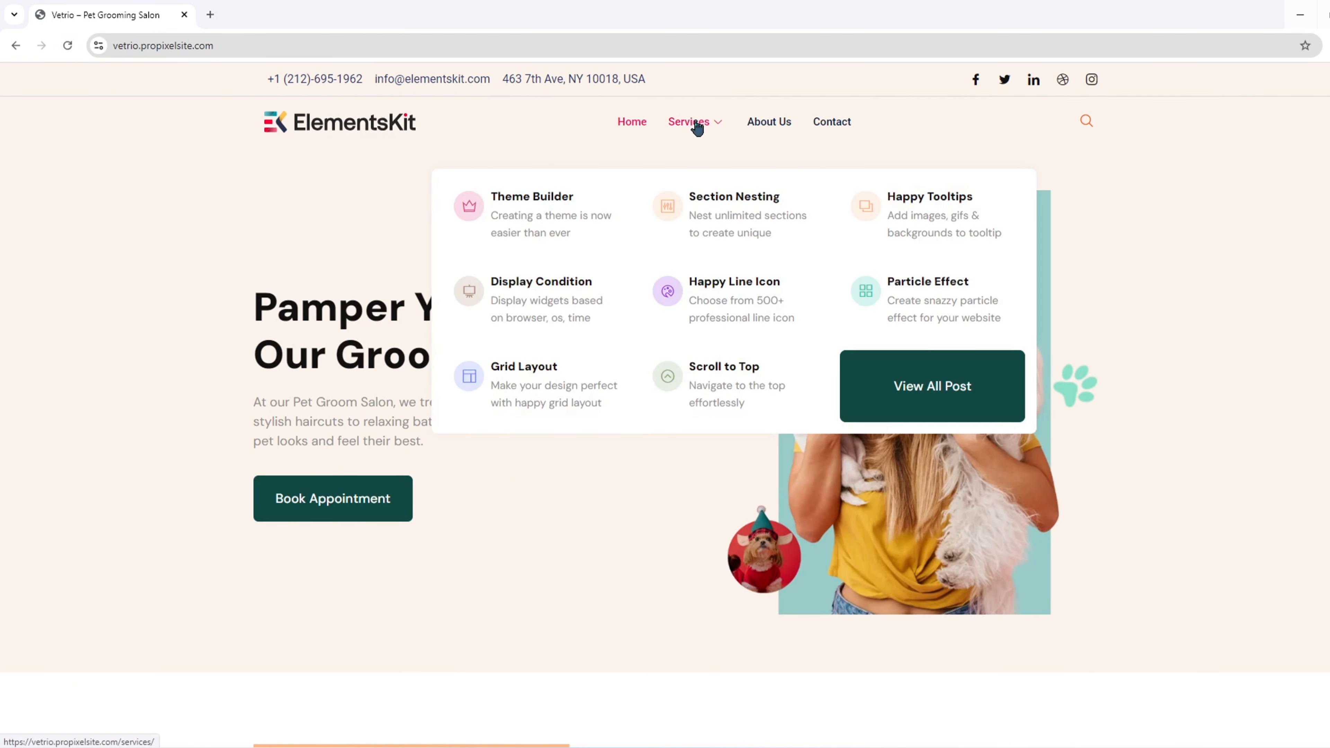